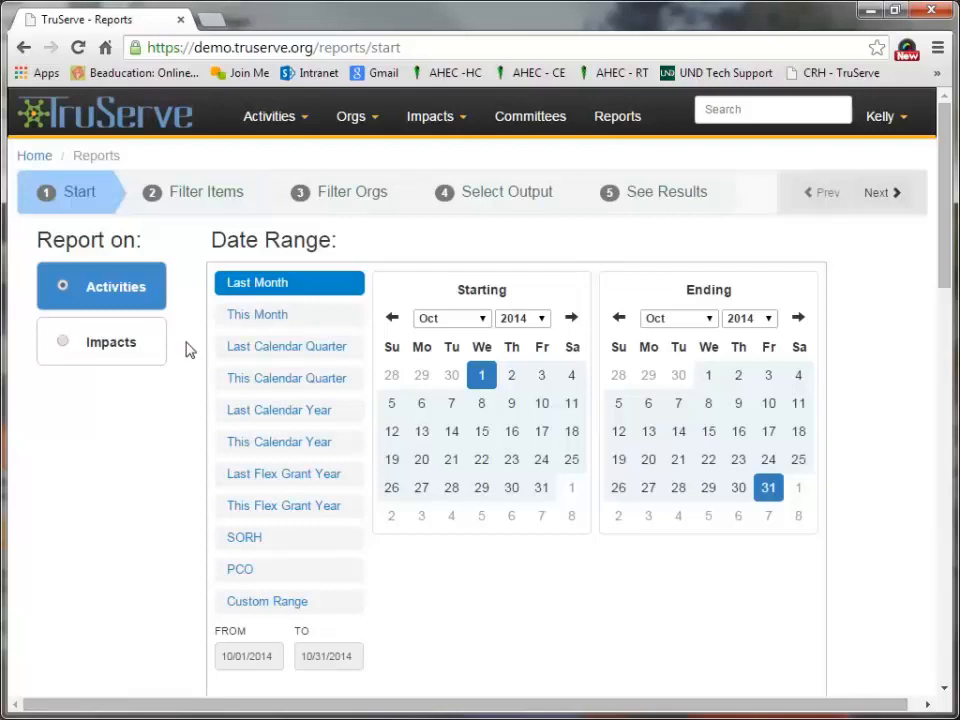
# Set a custom report date range from October 6 to October 22, 2014
pyautogui.click(420, 405)
pyautogui.click(421, 408)
pyautogui.click(709, 462)
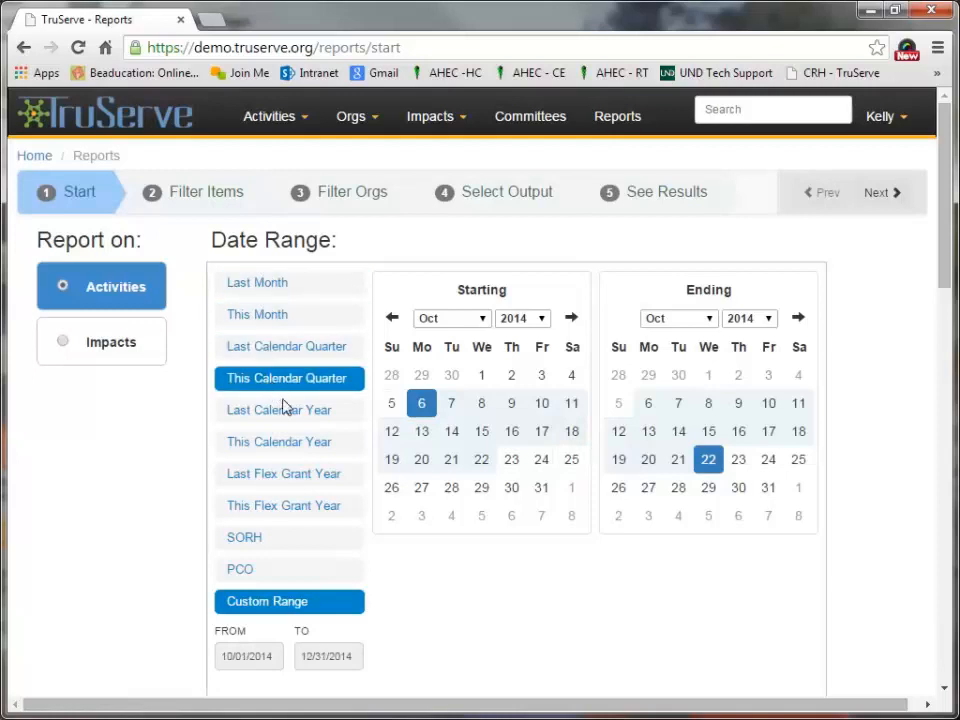
# Set the activities report's date range to This Calendar Year and continue to the item filters
pyautogui.click(305, 446)
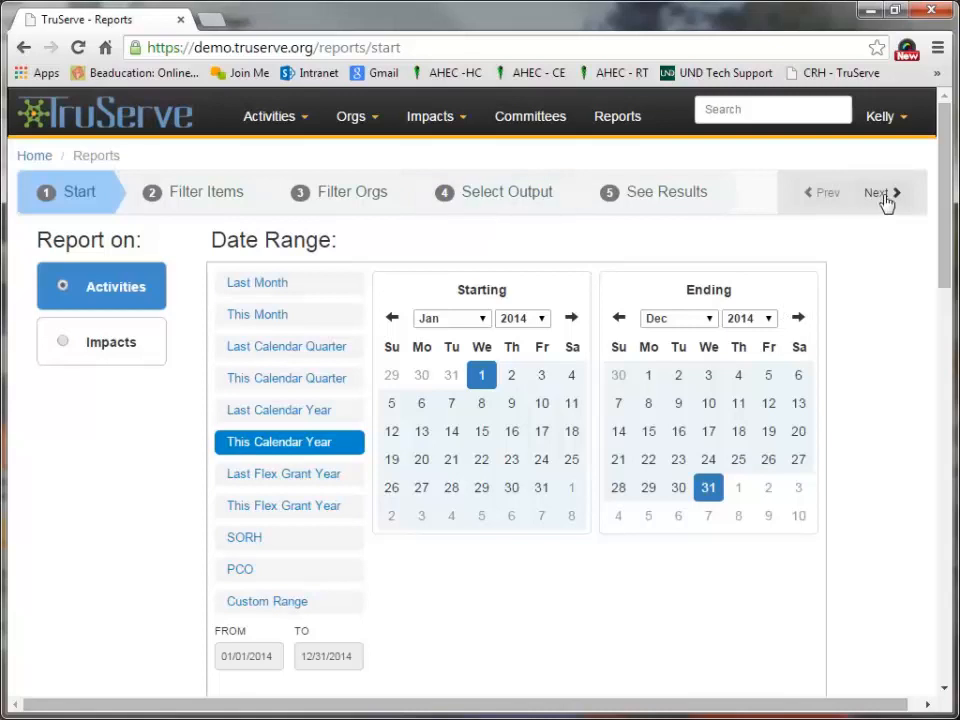
pyautogui.click(210, 204)
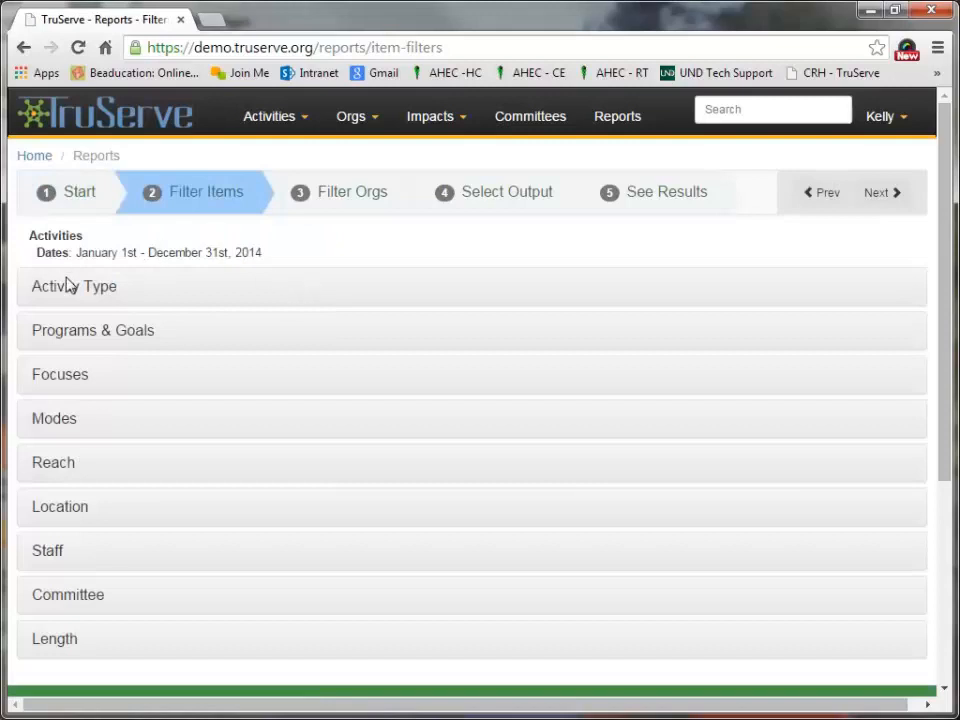
# Filter the activities by the SORH program and its Technical Assistance goal
pyautogui.click(76, 332)
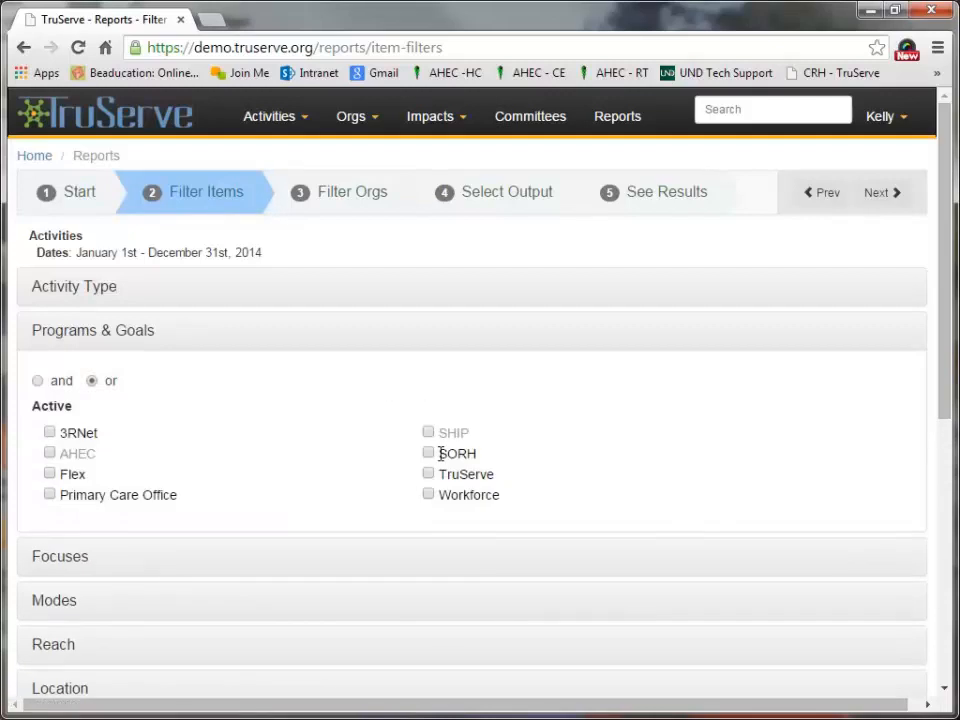
pyautogui.click(428, 454)
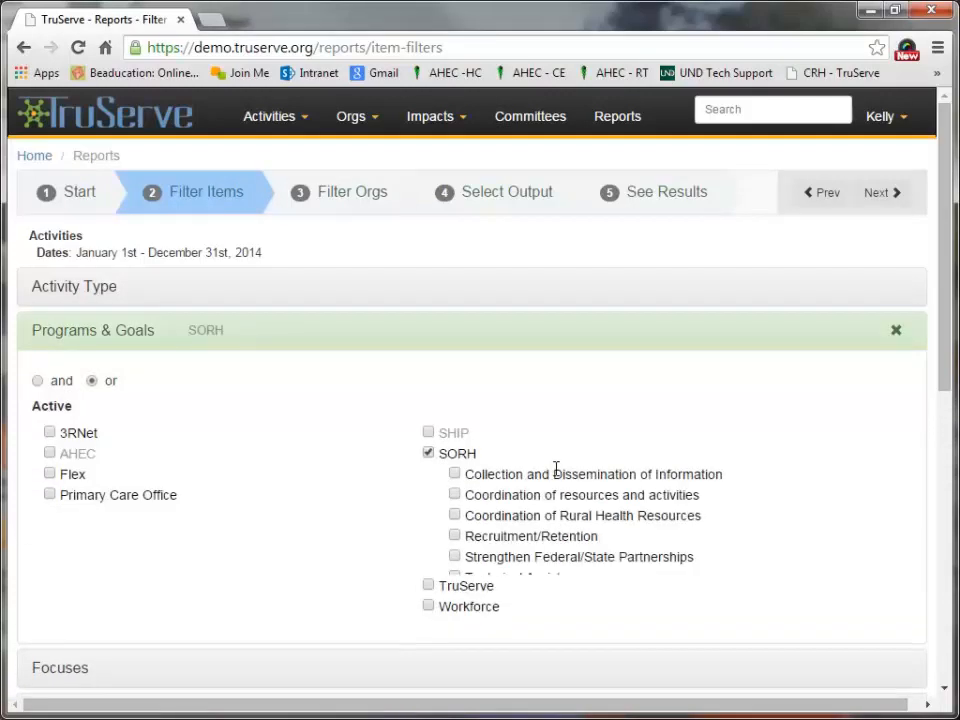
pyautogui.scroll(-1, 620, 455)
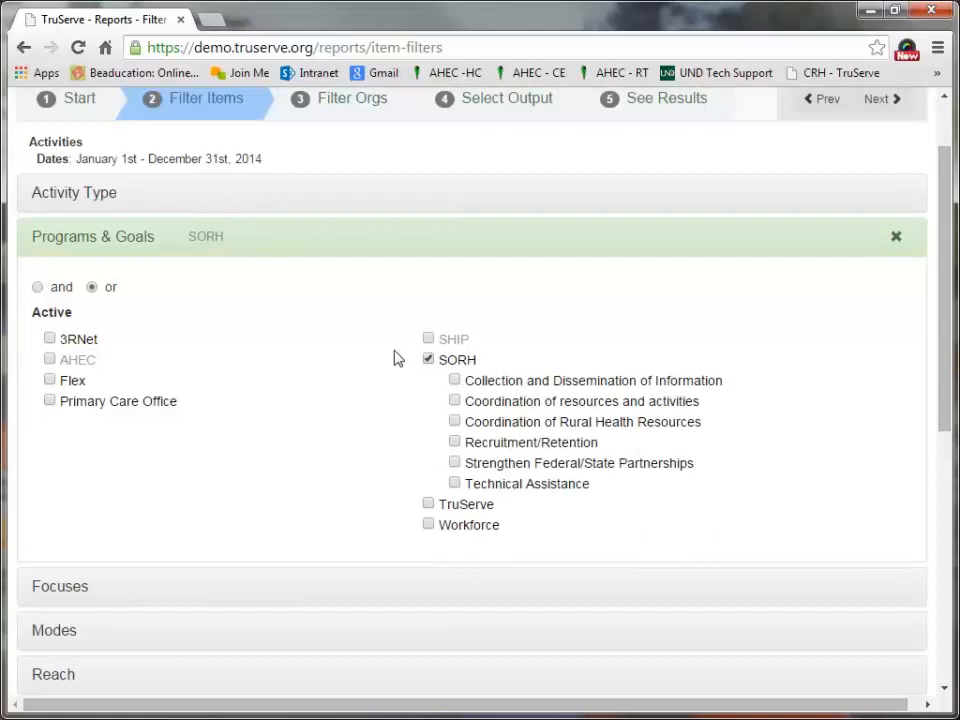
pyautogui.click(455, 484)
pyautogui.scroll(1, 680, 513)
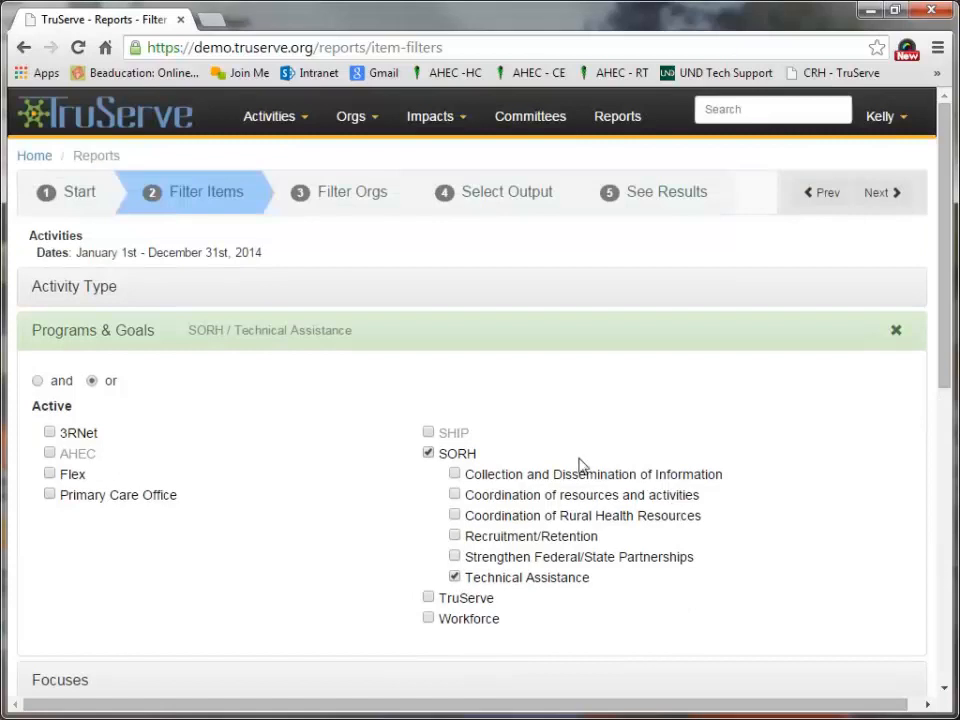
# Try an organization filter on the Community Health Center type and clear it again
pyautogui.click(358, 202)
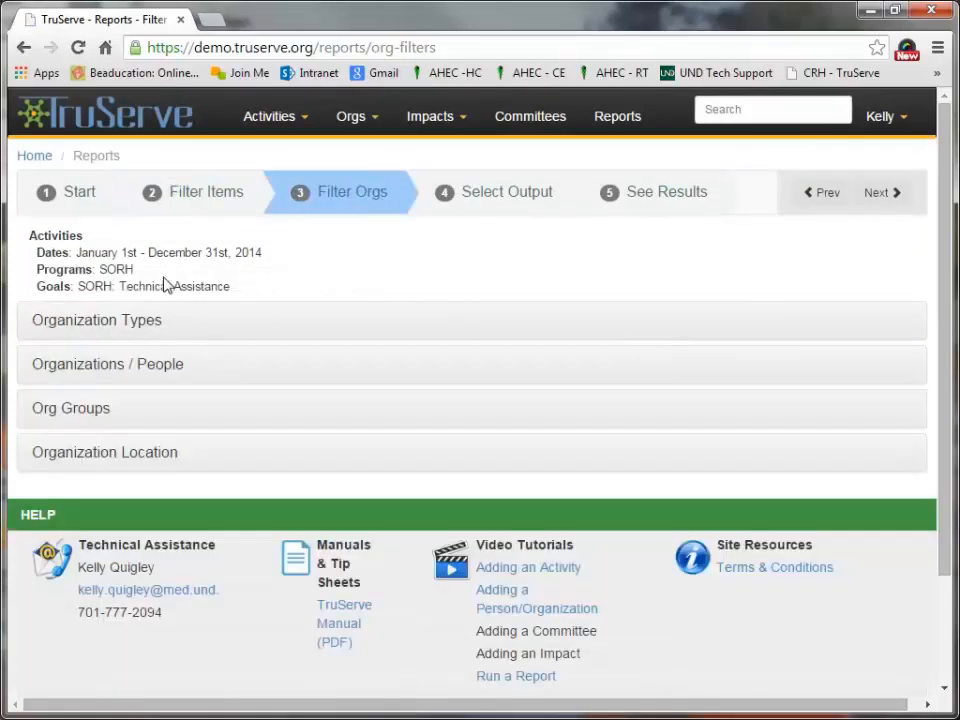
pyautogui.click(108, 323)
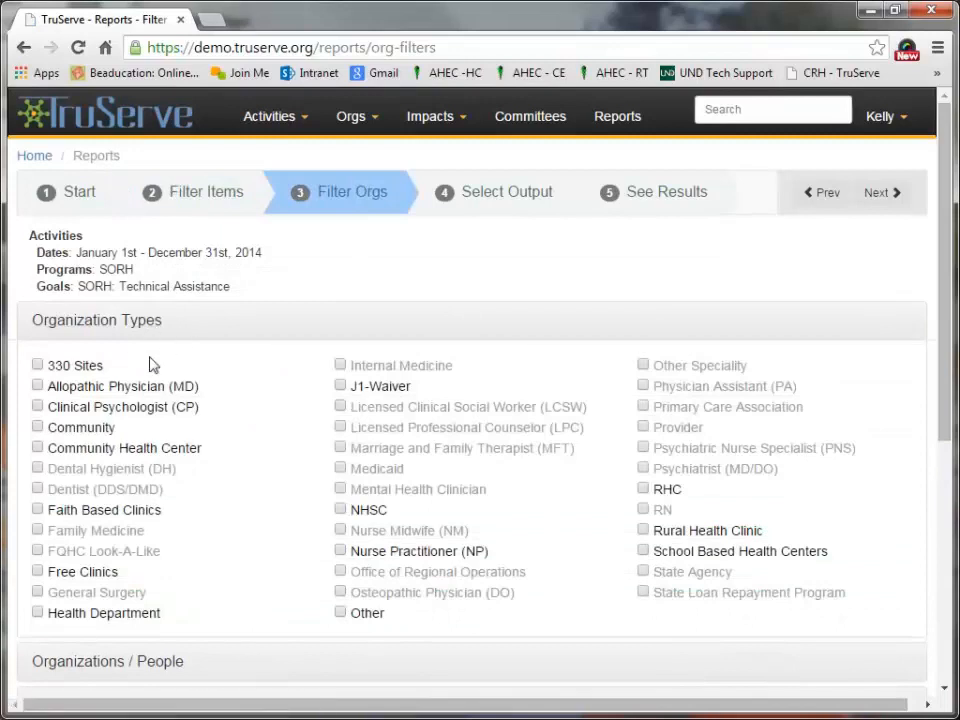
pyautogui.click(38, 448)
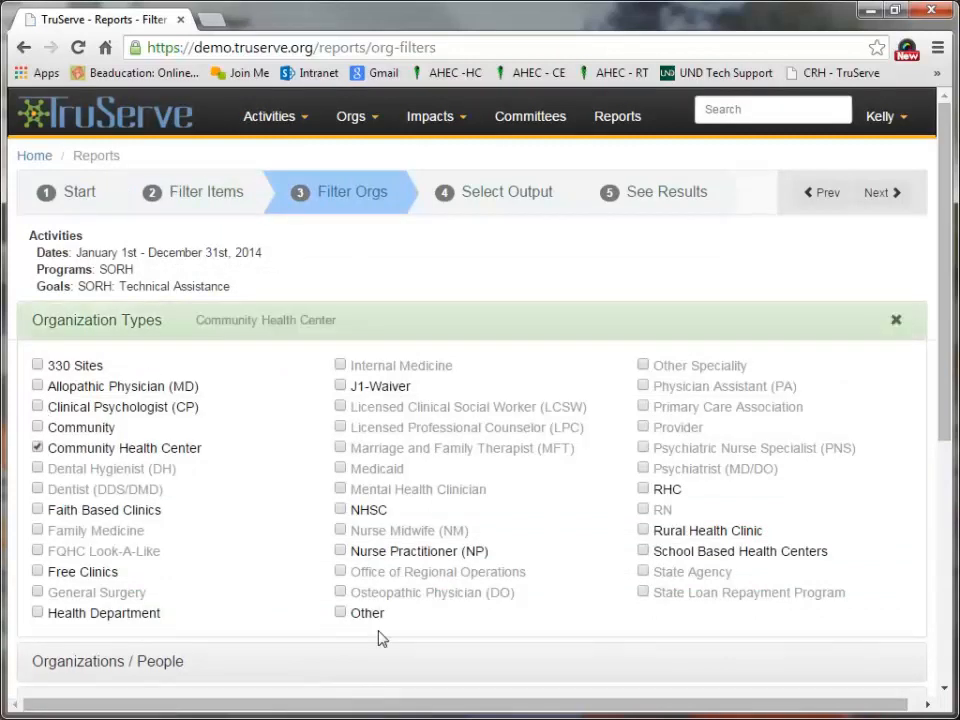
pyautogui.click(896, 320)
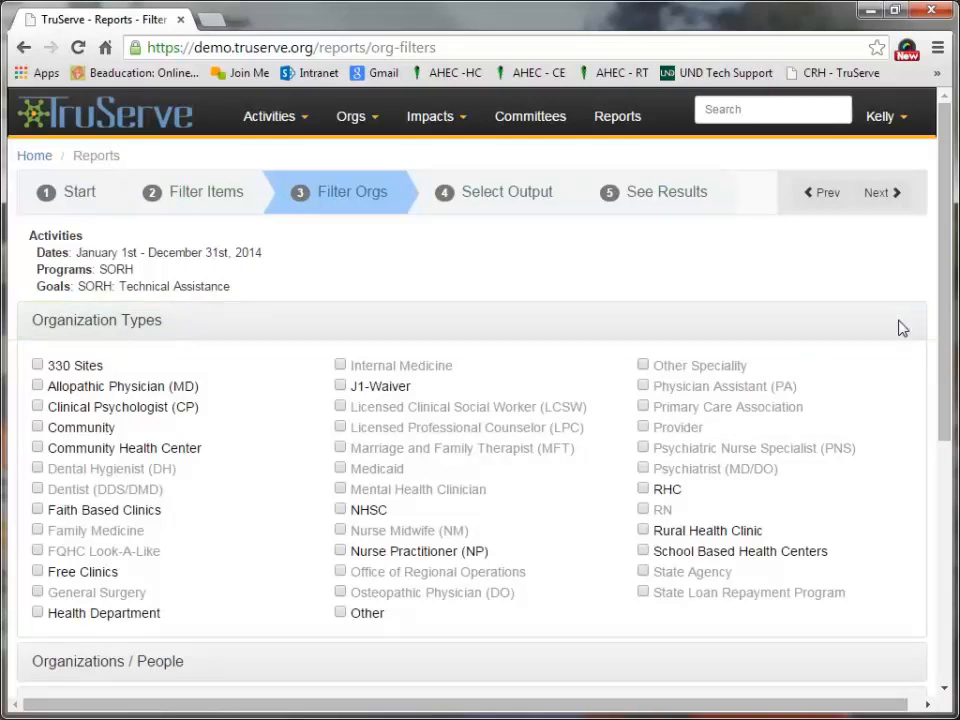
# Add Hillsboro Community Health Center as an organization filter and remove that filter again
pyautogui.scroll(-2, 780, 332)
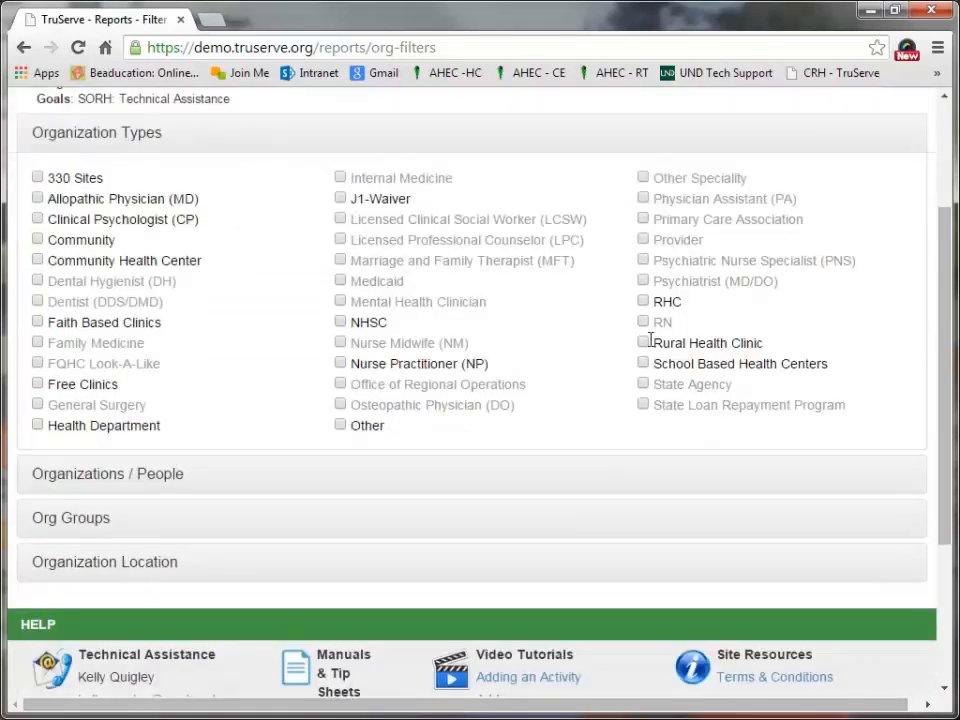
pyautogui.click(118, 484)
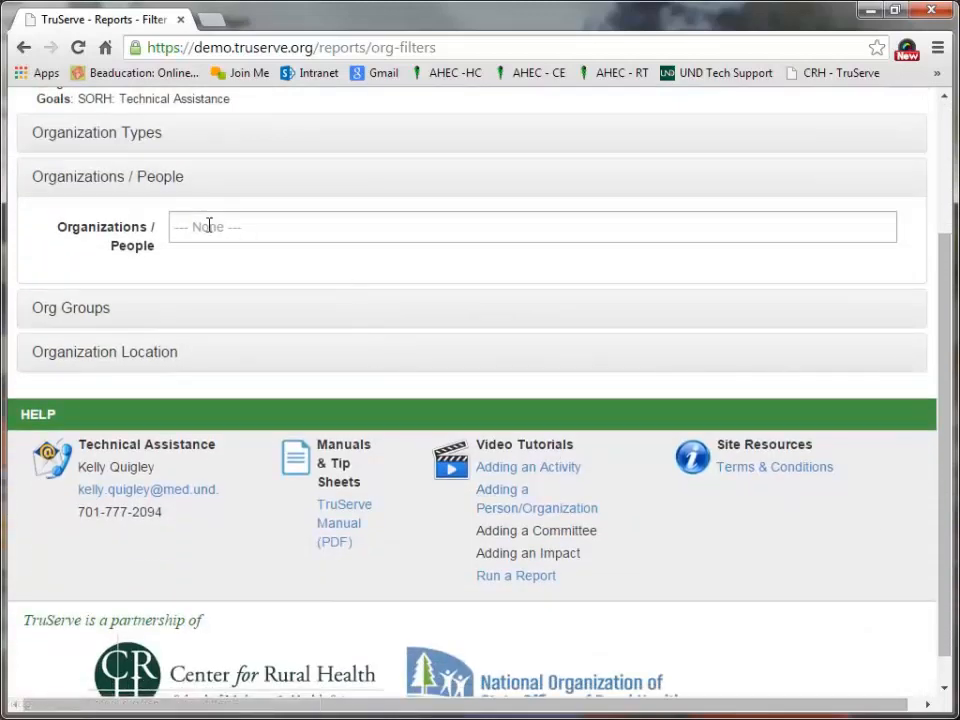
pyautogui.click(210, 228)
pyautogui.write('hil')
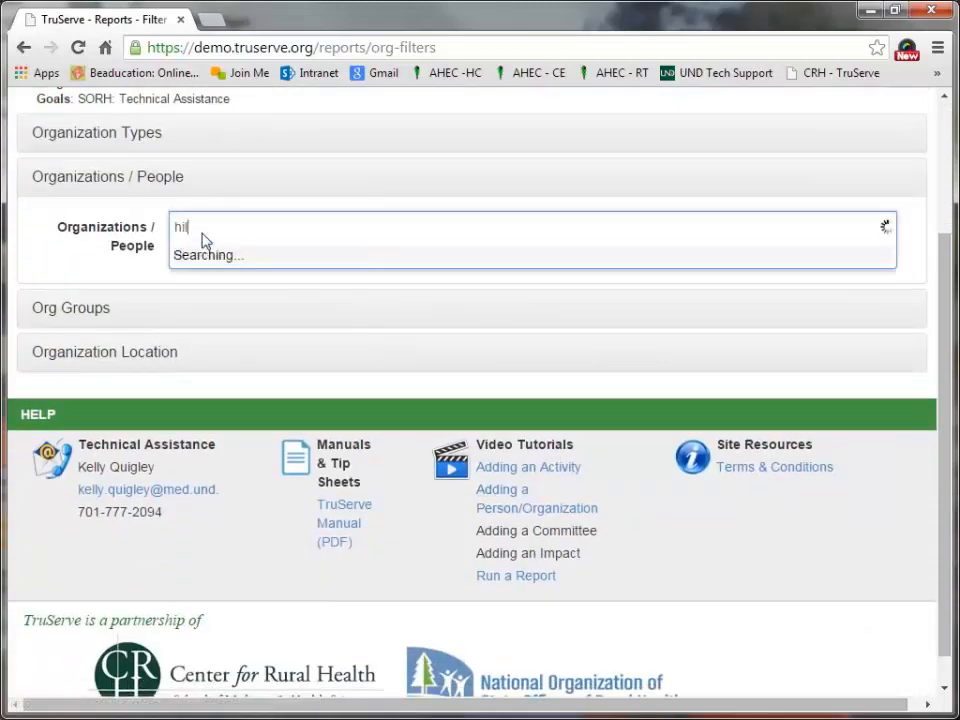
pyautogui.write('ls')
pyautogui.press('Down')
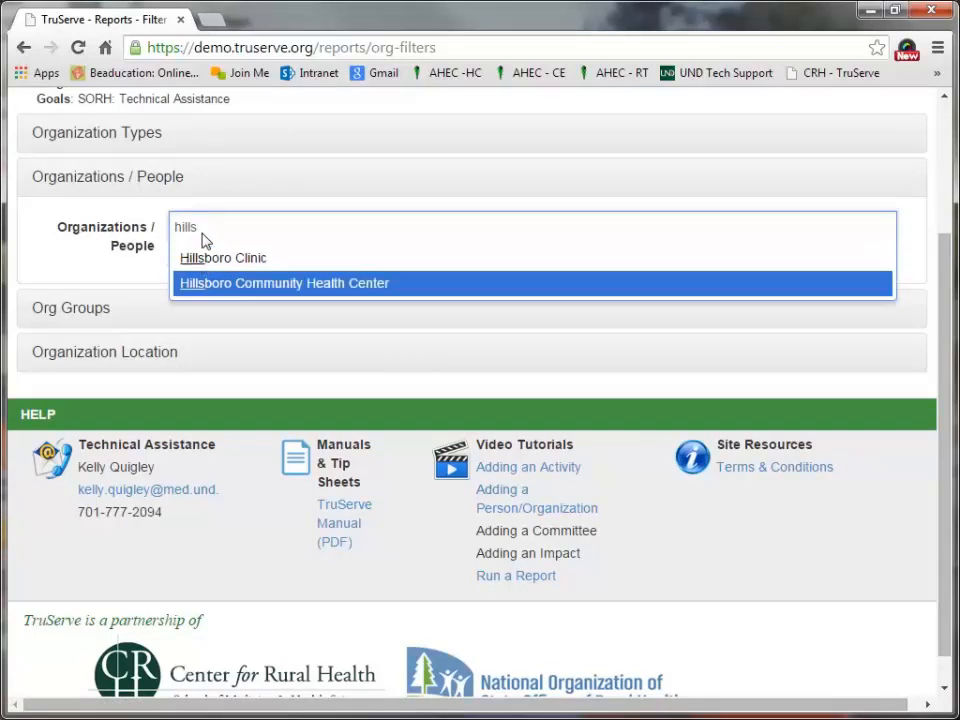
pyautogui.press('Return')
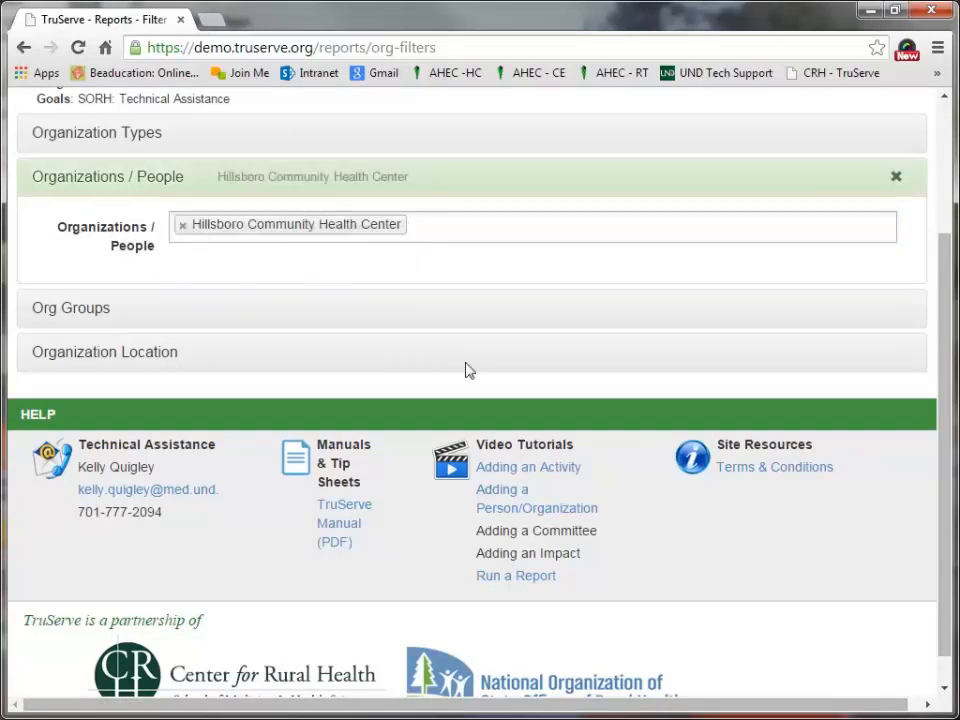
pyautogui.scroll(2, 757, 335)
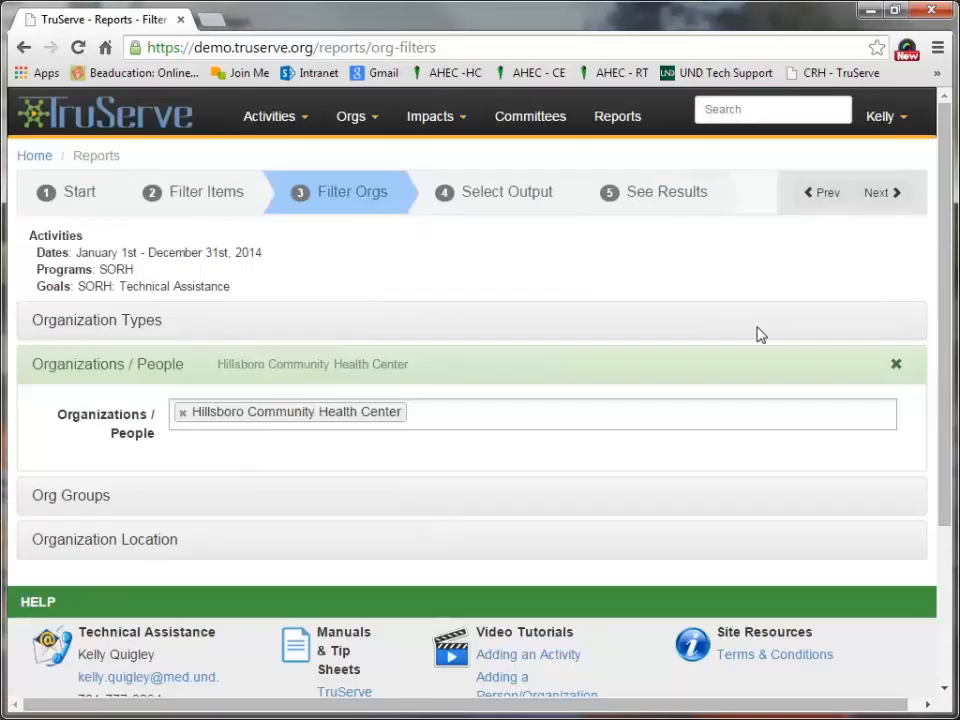
pyautogui.click(897, 366)
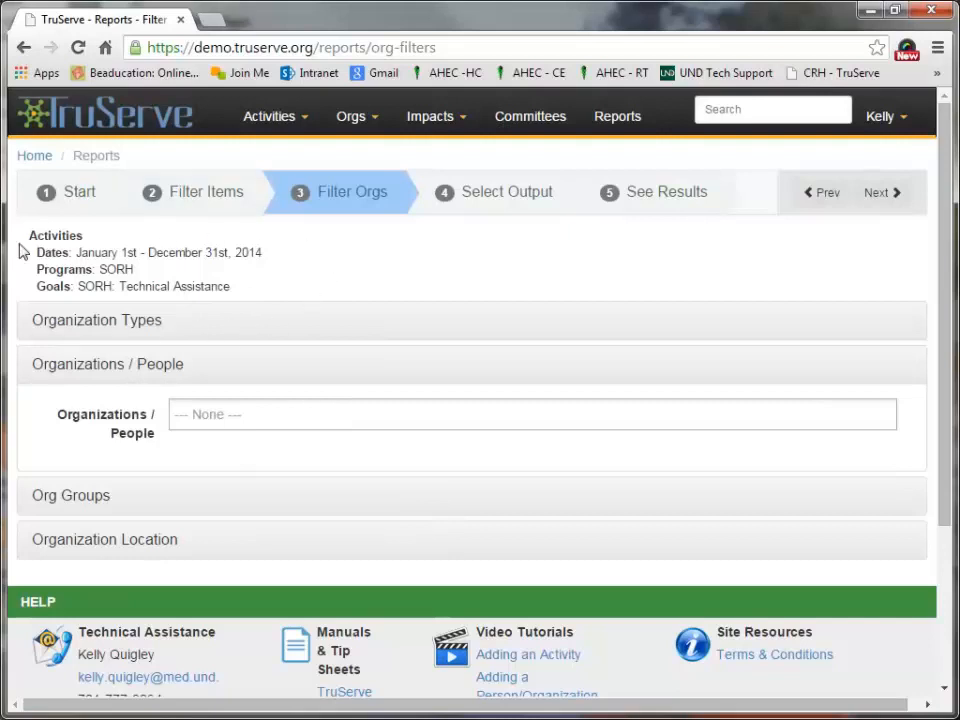
# Add the Activity Type, Focuses, Modes, Organization Types, Organization list, Reach, Staff and County outputs to the report and show its results
pyautogui.click(492, 211)
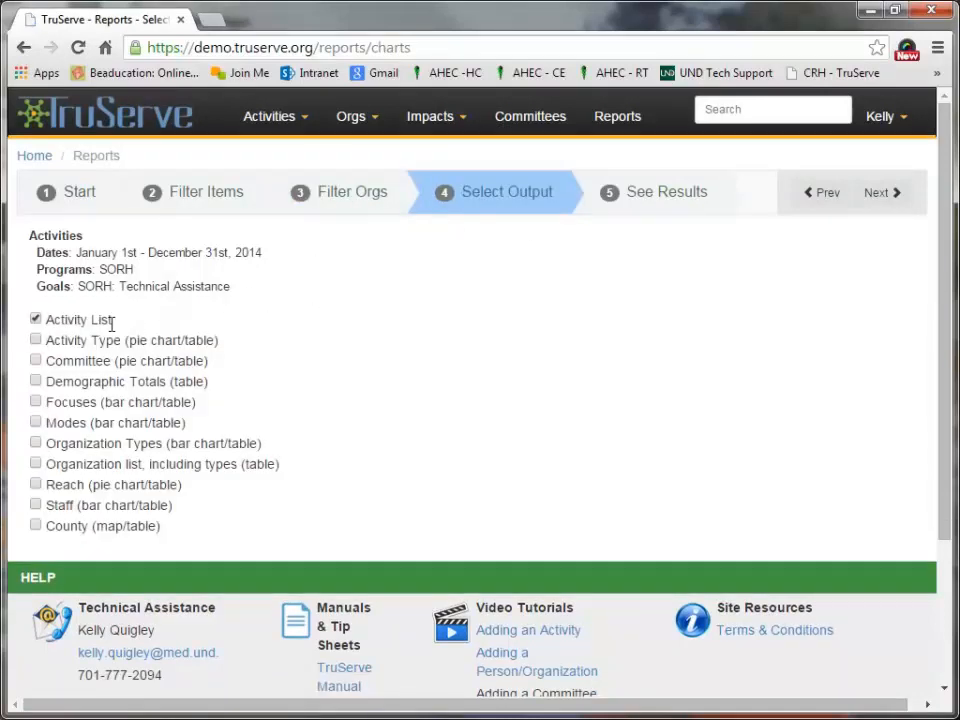
pyautogui.click(36, 341)
pyautogui.click(36, 527)
pyautogui.click(36, 505)
pyautogui.click(36, 464)
pyautogui.click(36, 443)
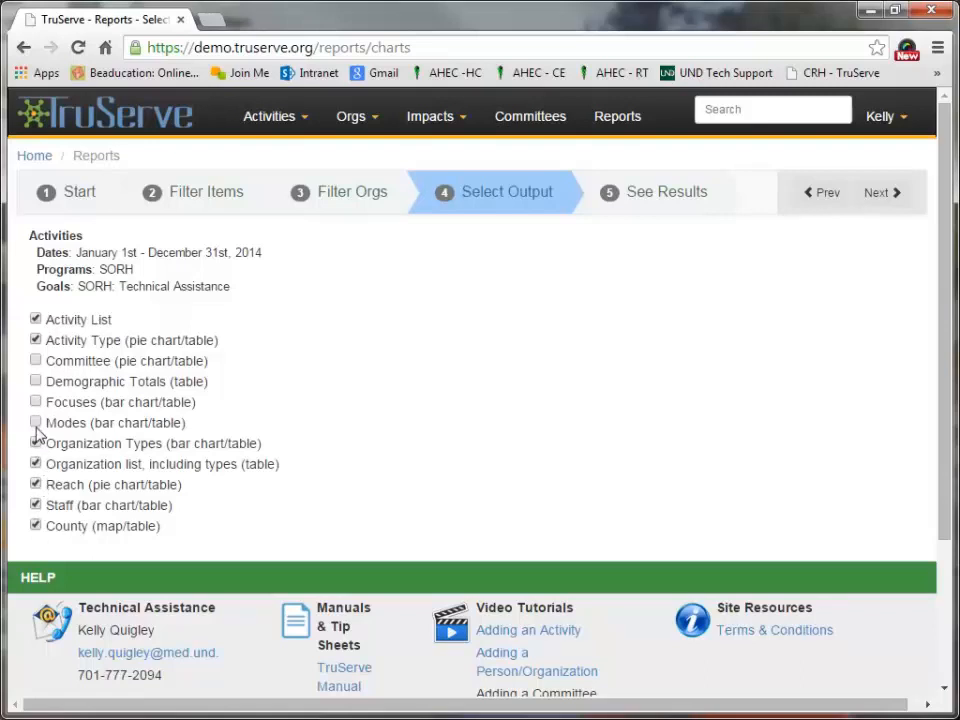
pyautogui.click(666, 218)
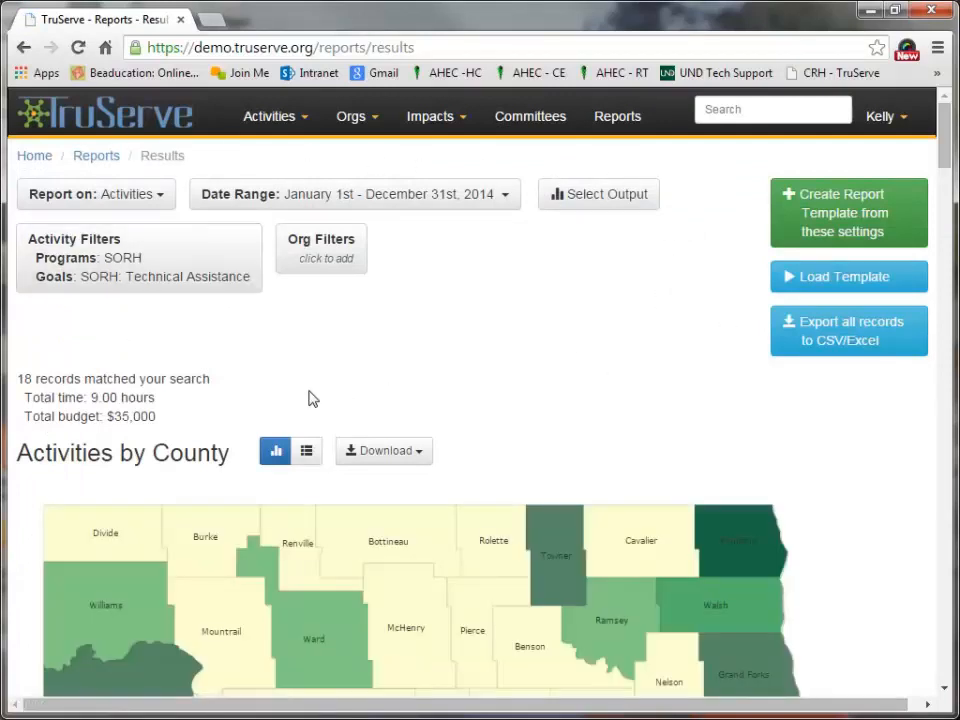
# Examine the matched records summary and the Activities by County map with its legend
pyautogui.moveTo(19, 380); pyautogui.dragTo(240, 380)
pyautogui.scroll(-2, 452, 358)
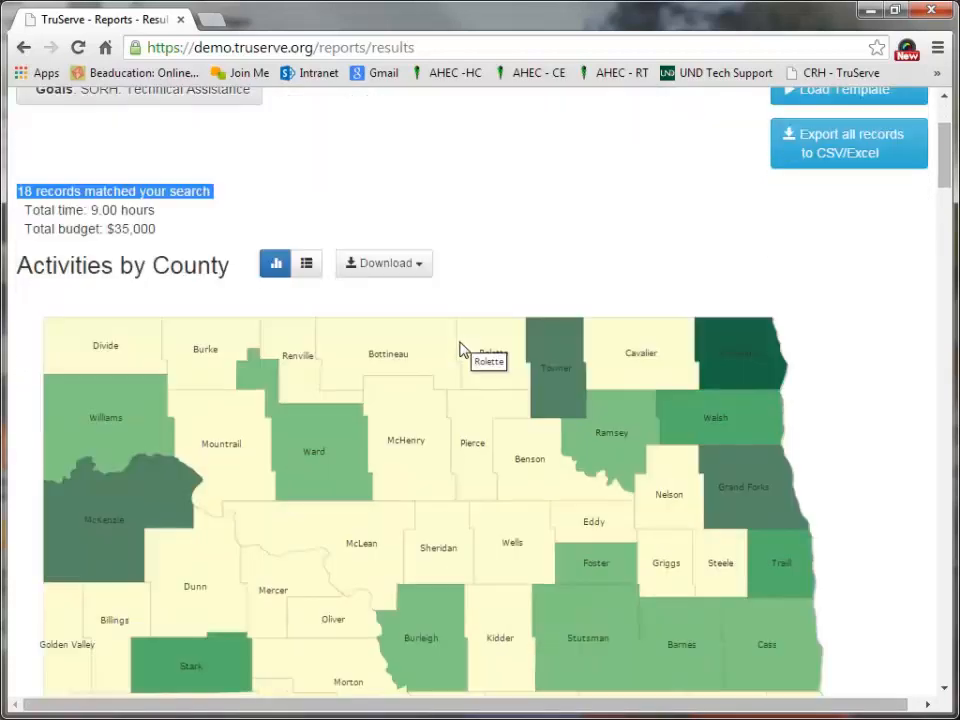
pyautogui.scroll(-1, 480, 326)
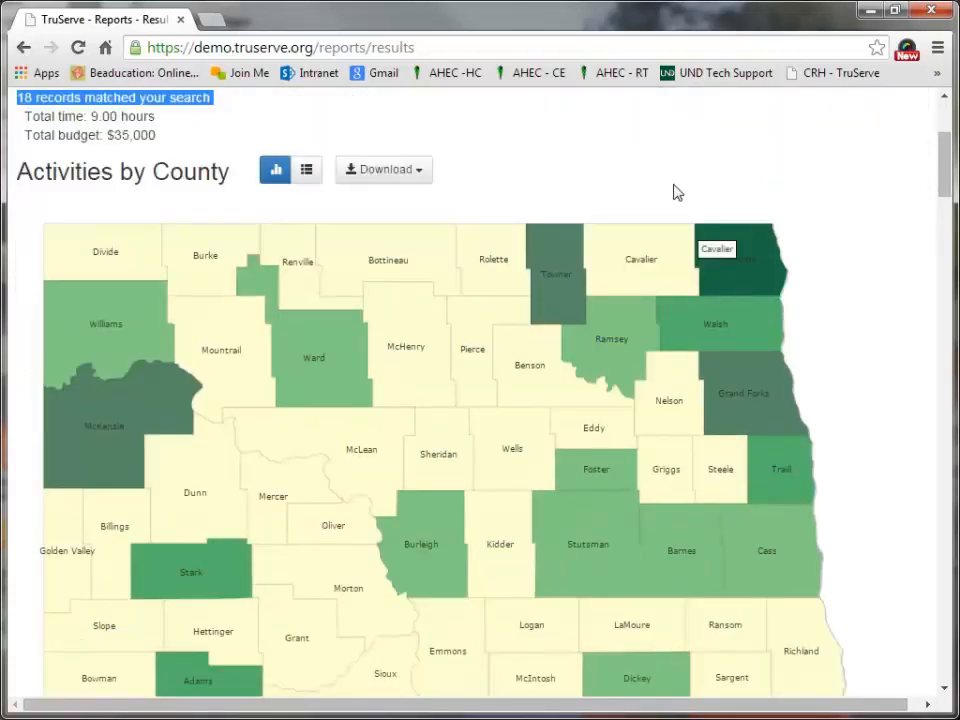
pyautogui.scroll(-1, 671, 221)
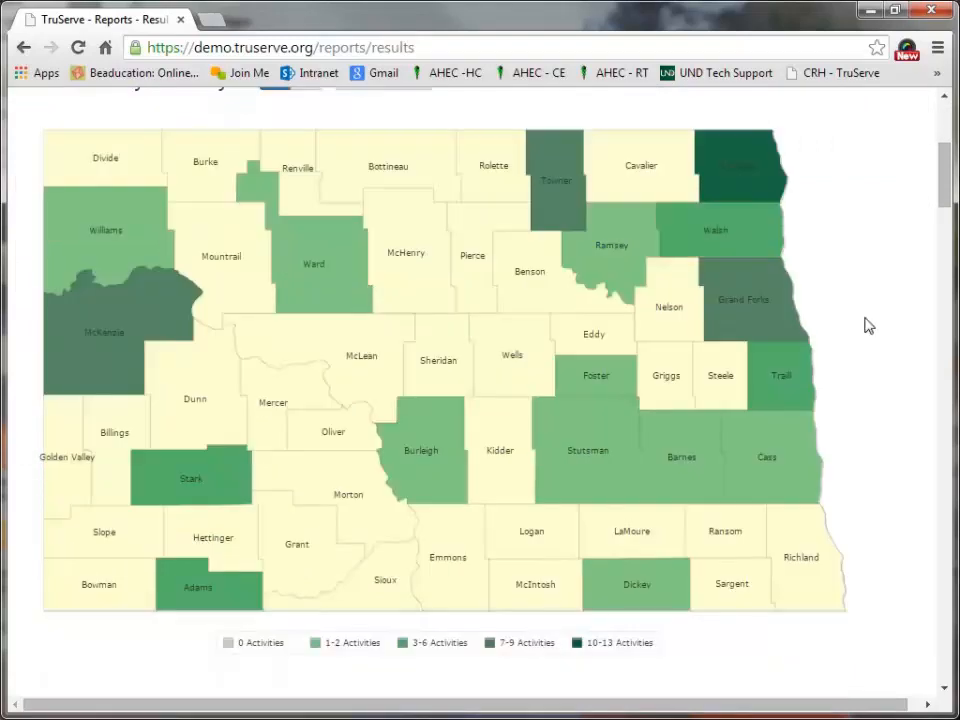
pyautogui.scroll(1, 872, 310)
pyautogui.scroll(-1, 869, 288)
pyautogui.scroll(1, 875, 441)
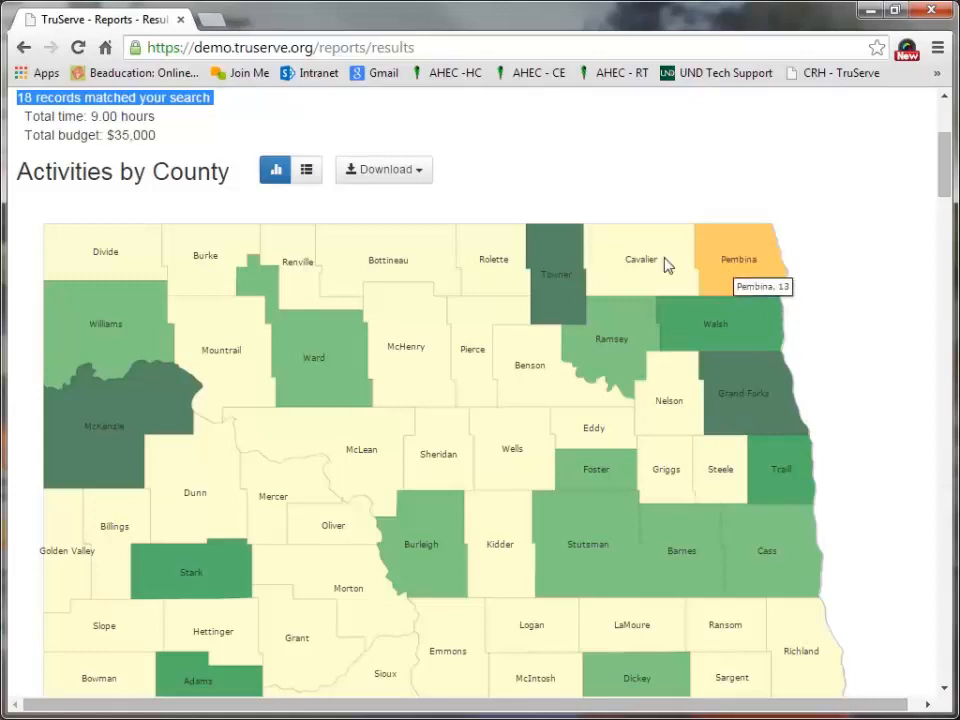
# Show Activities by County as a raw data table and check its download formats
pyautogui.click(421, 173)
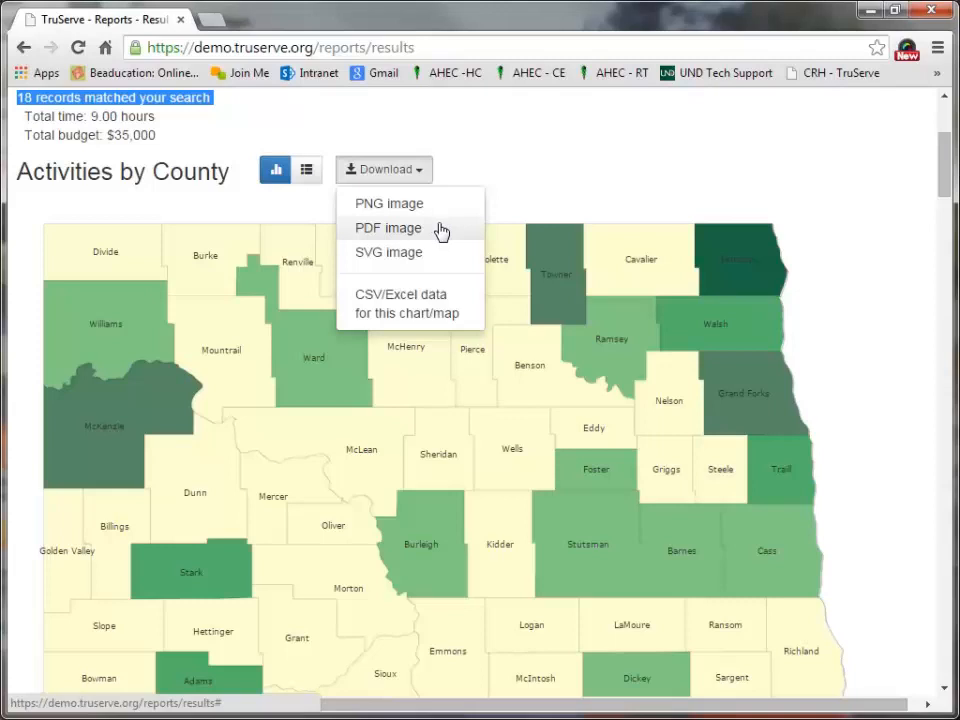
pyautogui.click(307, 176)
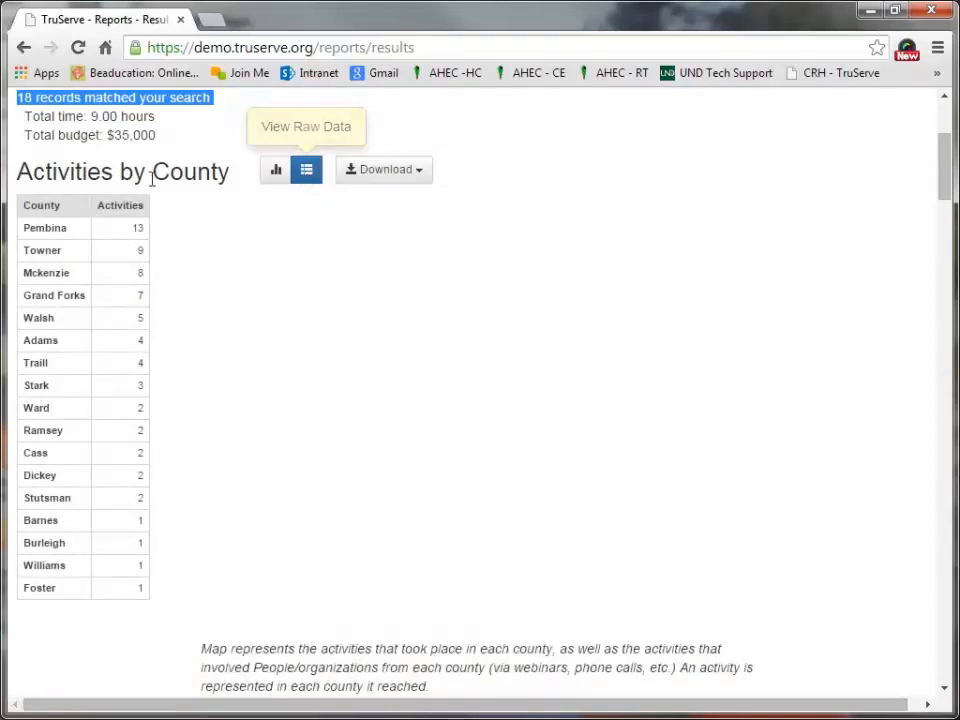
pyautogui.click(412, 174)
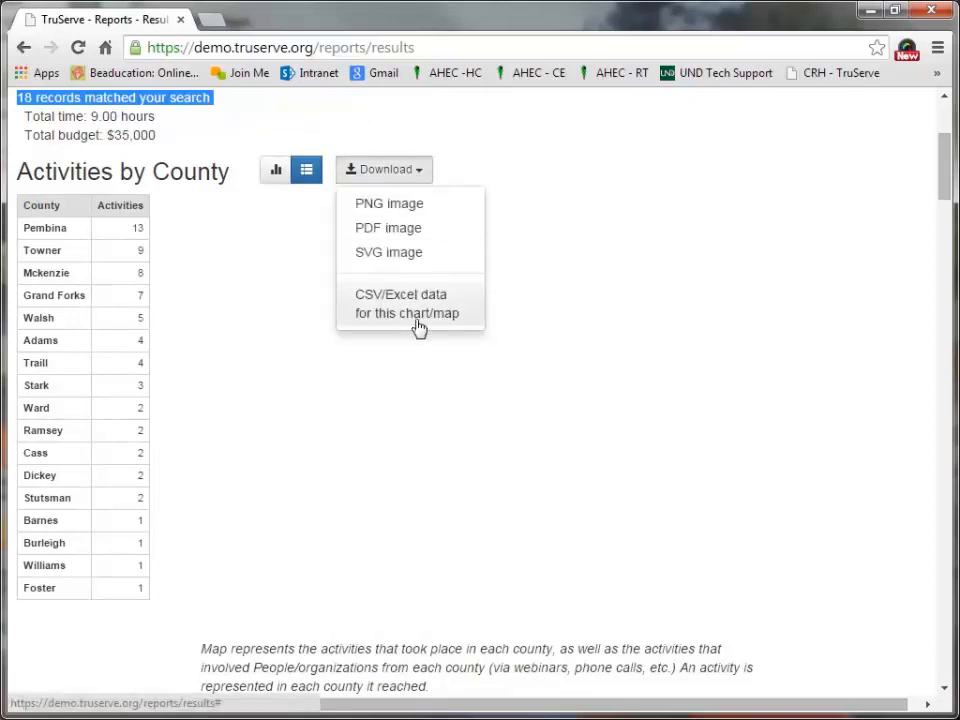
pyautogui.click(741, 322)
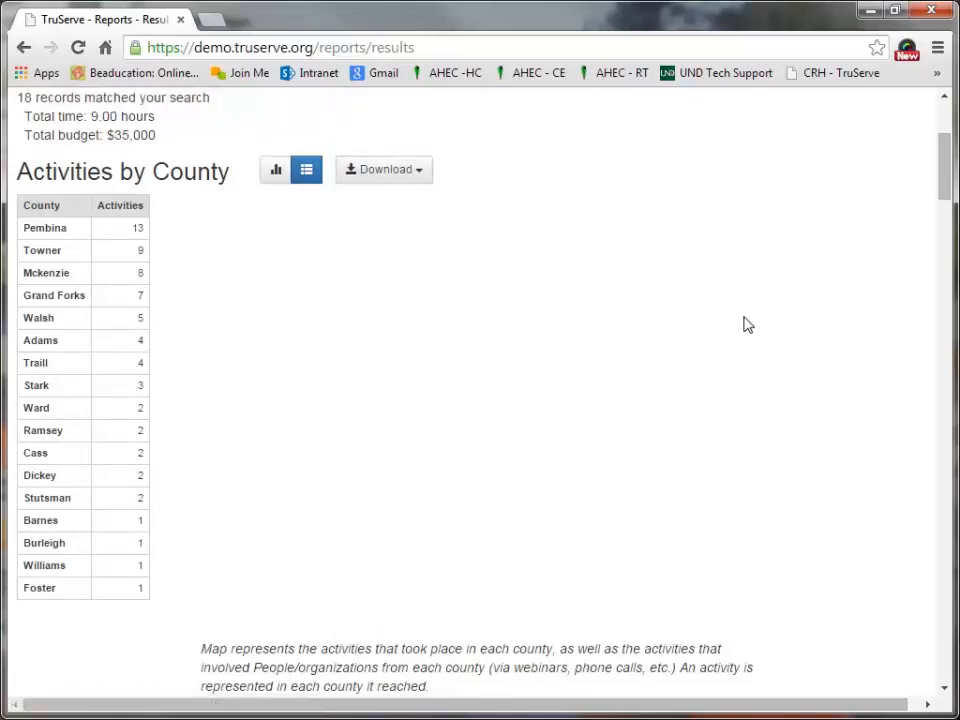
# Check the slices of the Activities by Activity Type pie chart and show that section as a raw data table
pyautogui.scroll(-2, 750, 325)
pyautogui.scroll(-3, 754, 327)
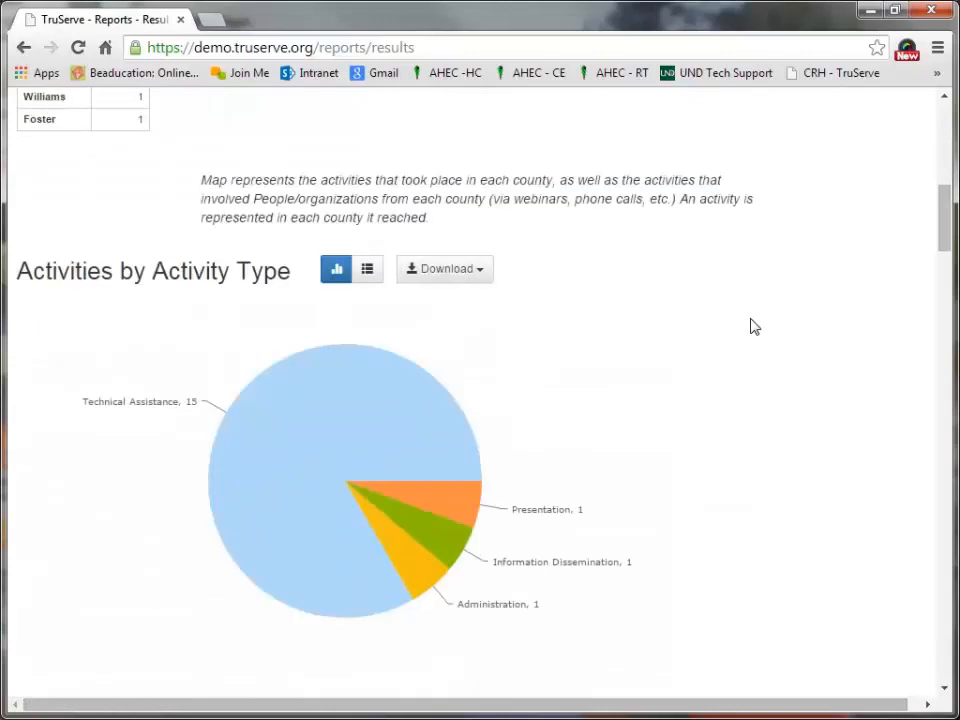
pyautogui.scroll(-2, 754, 327)
pyautogui.scroll(1, 756, 322)
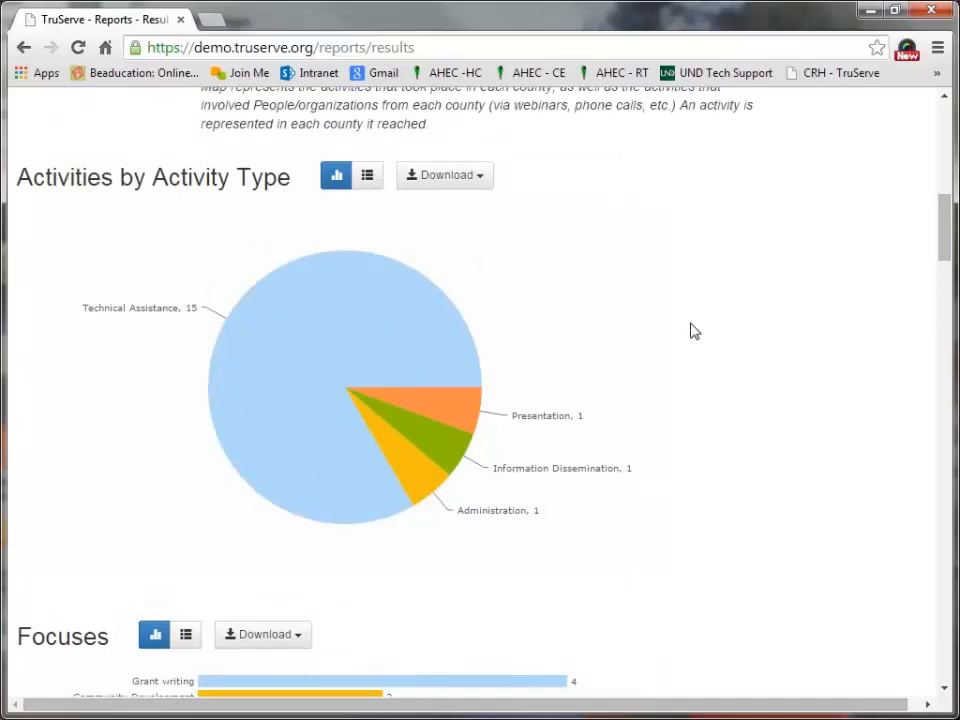
pyautogui.moveTo(394, 311)
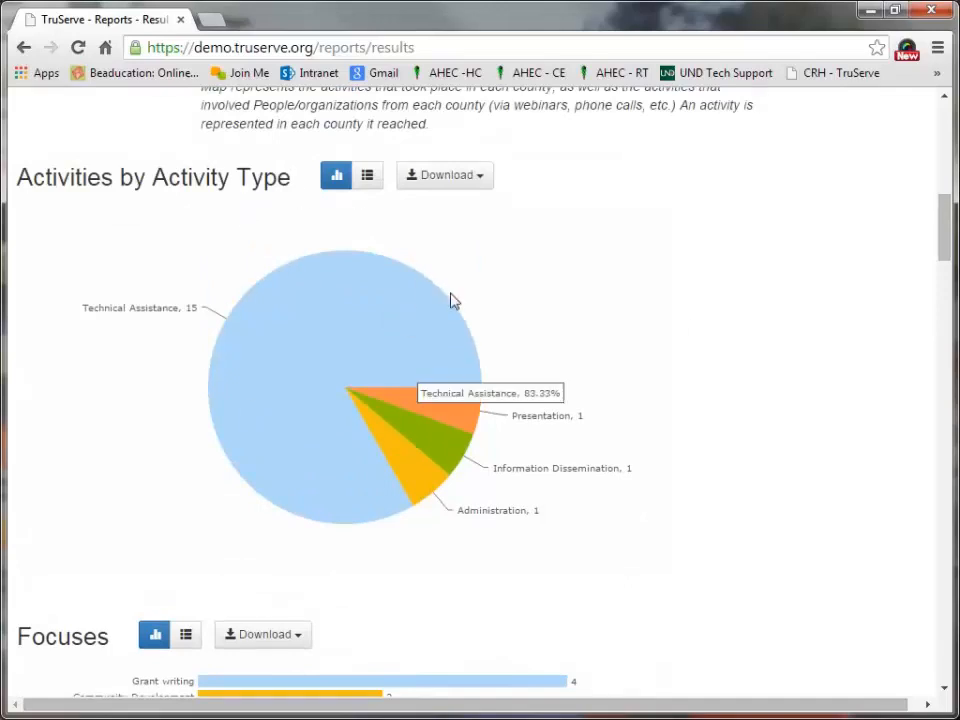
pyautogui.click(370, 178)
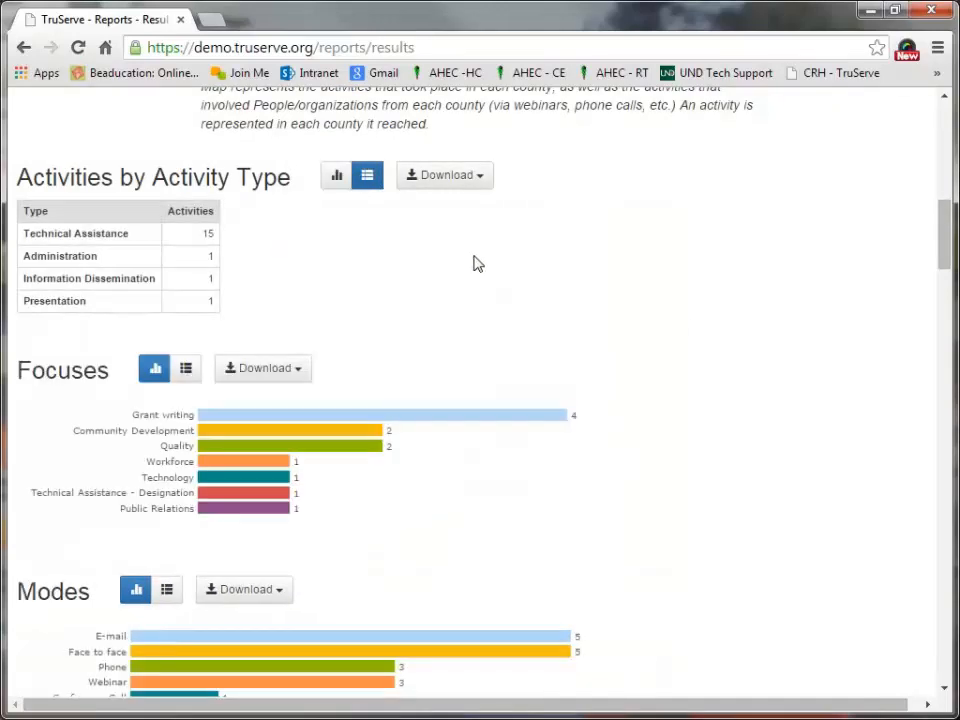
# Examine the Focuses, Modes and Organization Types charts and the Rural Health Clinic rows of the Organization List
pyautogui.scroll(-2, 504, 274)
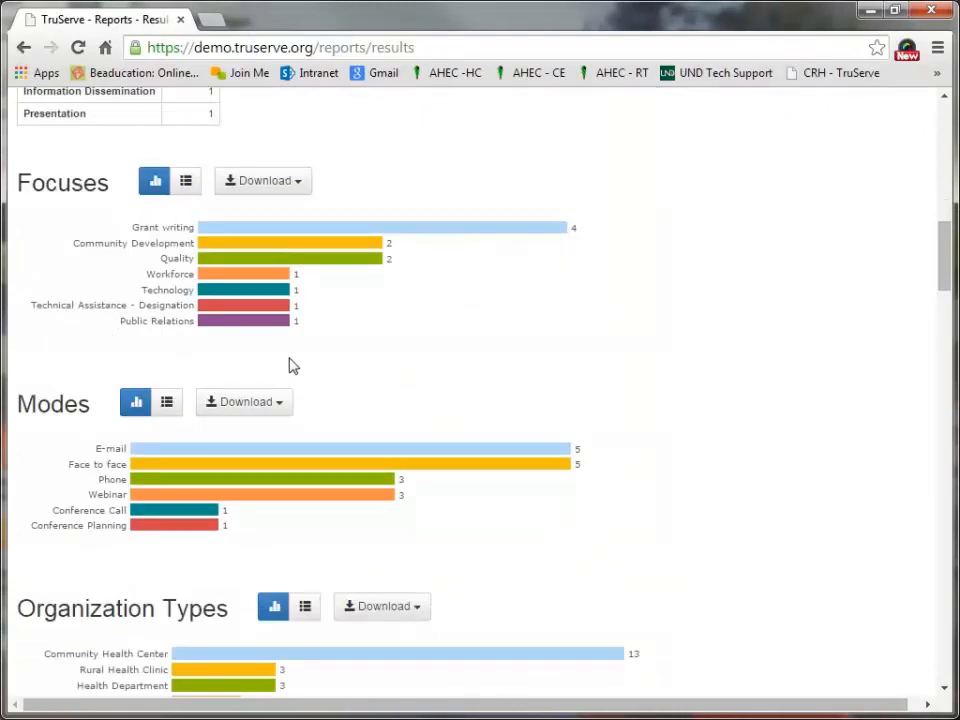
pyautogui.scroll(-2, 311, 364)
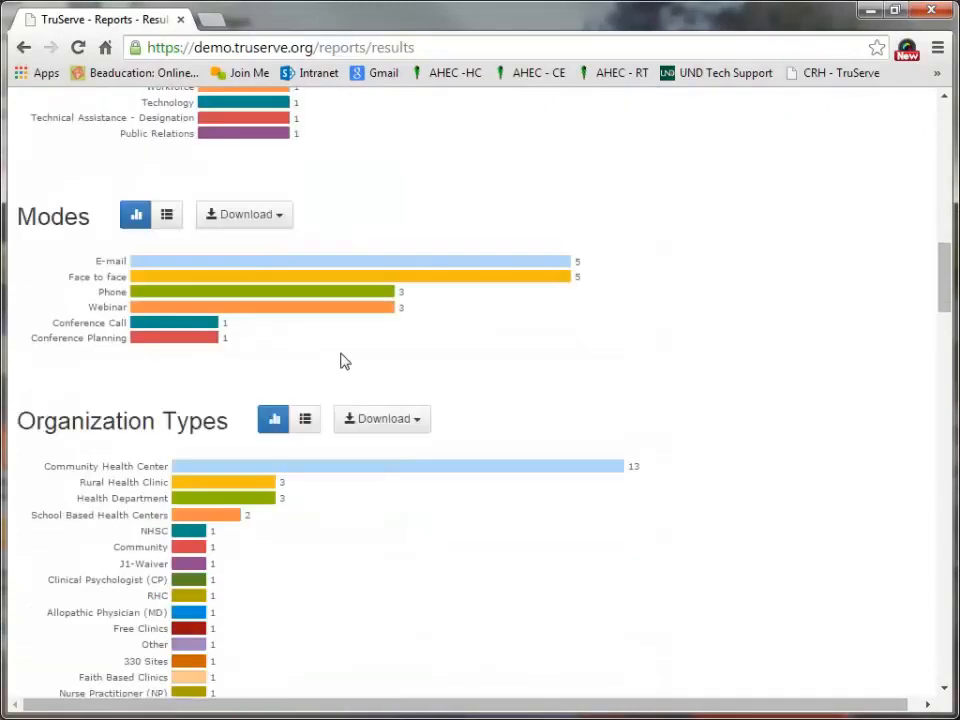
pyautogui.scroll(-2, 366, 364)
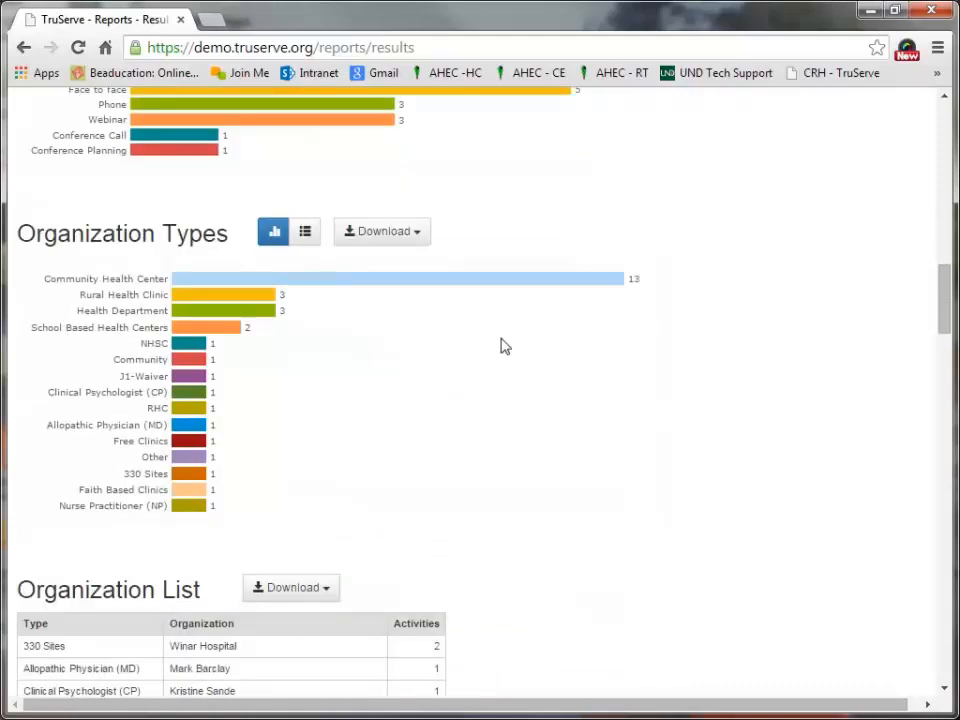
pyautogui.scroll(-1, 524, 319)
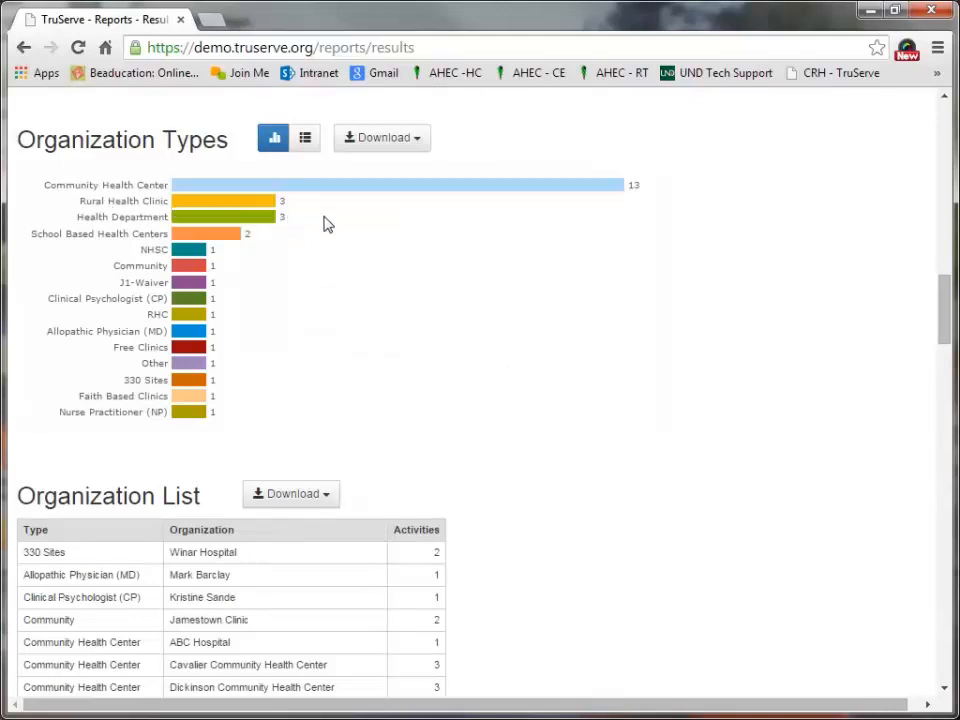
pyautogui.scroll(-2, 333, 228)
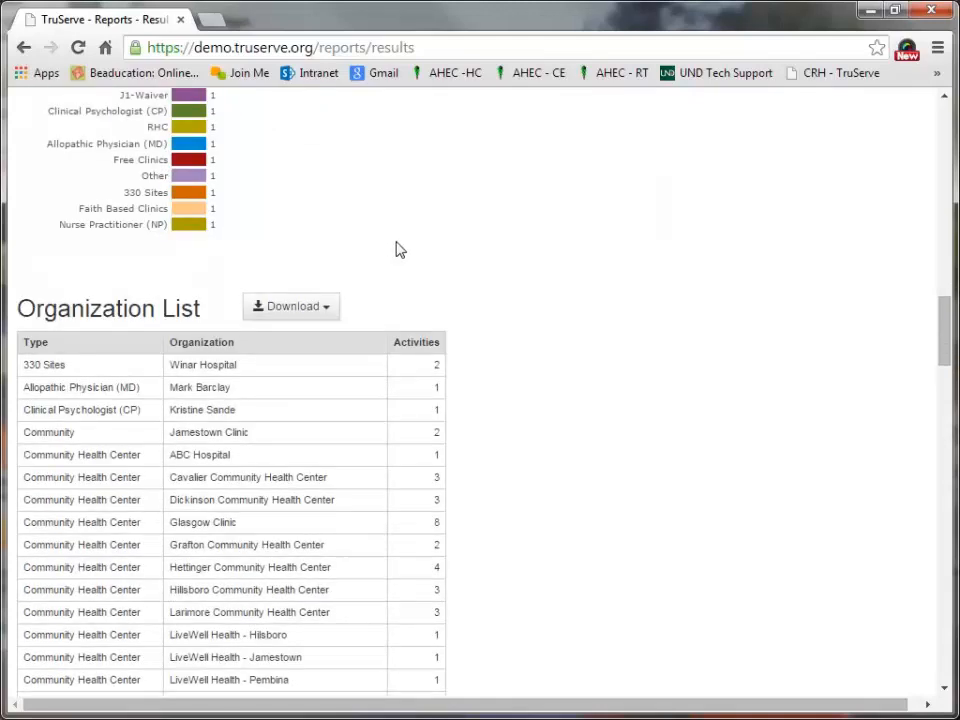
pyautogui.scroll(-6, 398, 240)
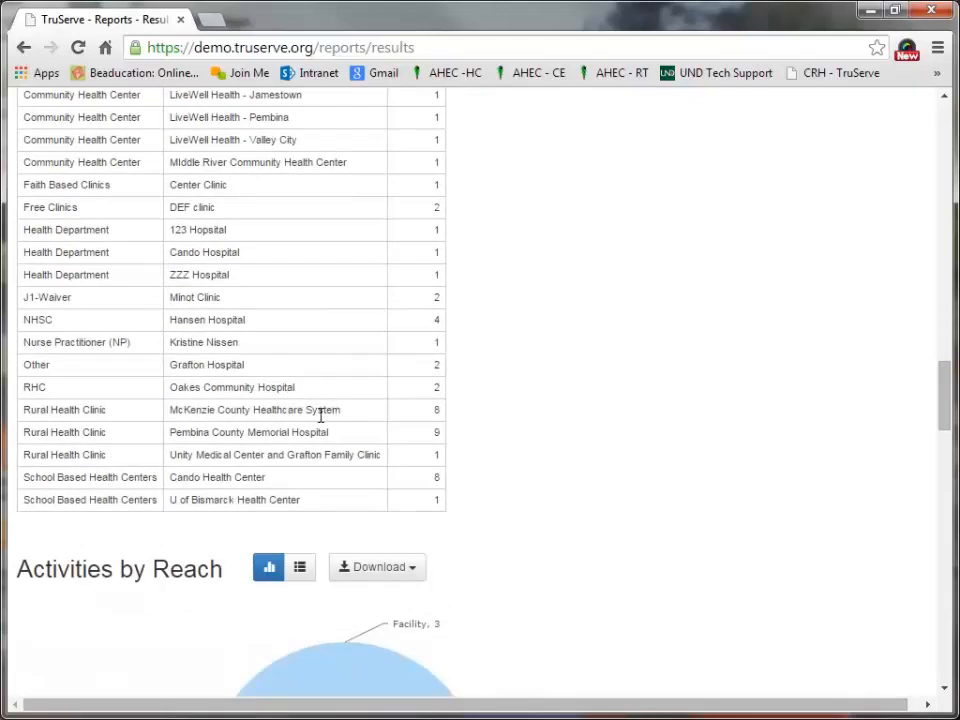
pyautogui.moveTo(180, 413)
pyautogui.mouseDown()
pyautogui.moveTo(354, 454)
pyautogui.moveTo(418, 454)
pyautogui.mouseUp()
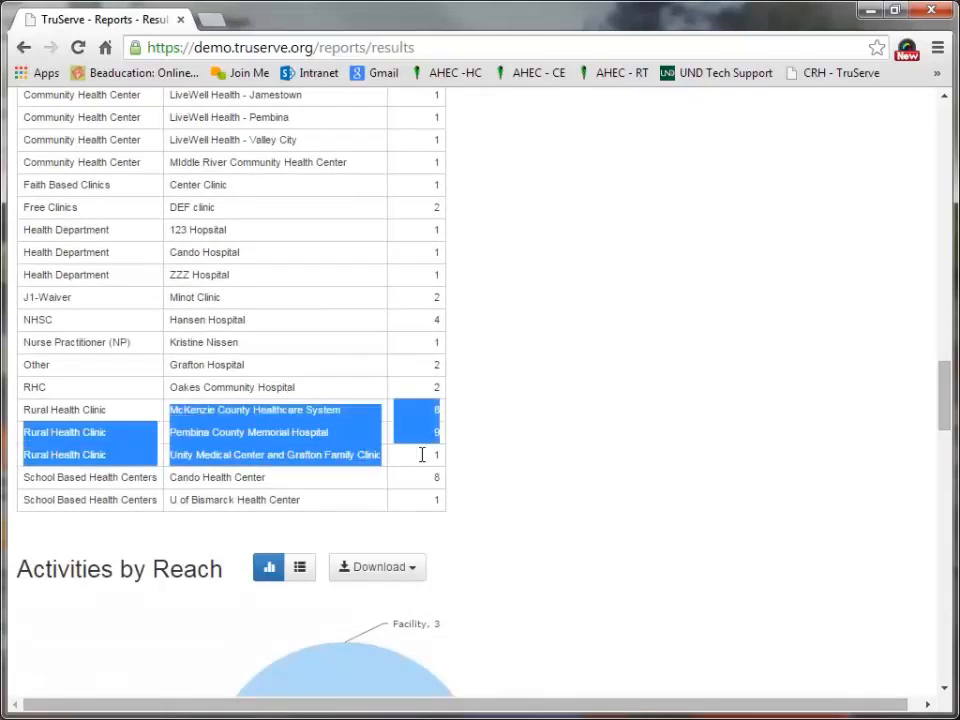
pyautogui.click(440, 412)
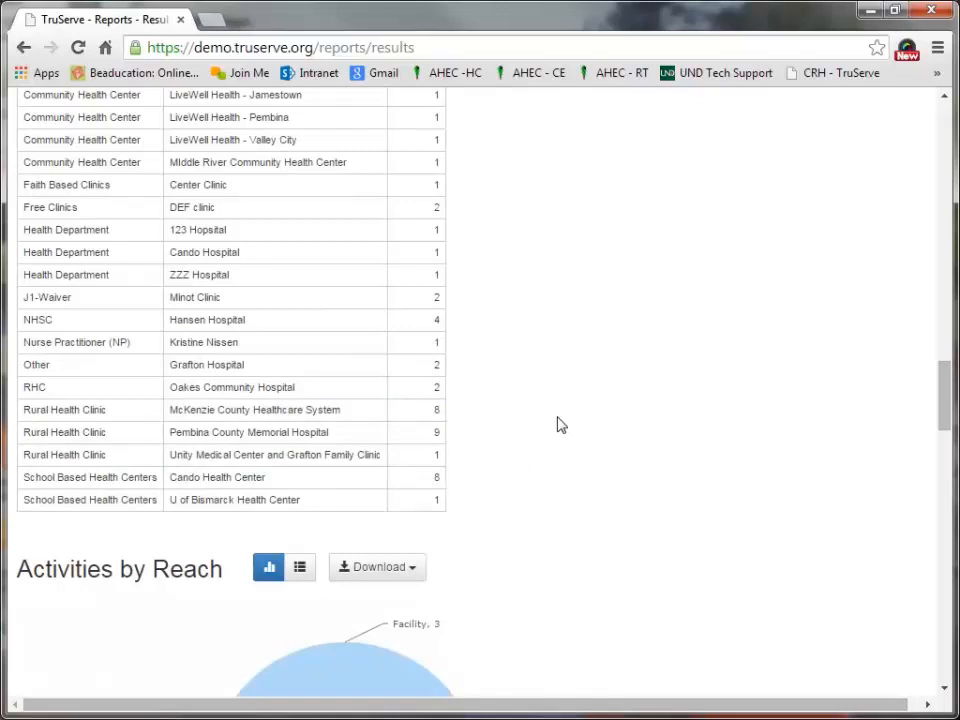
# Examine the Activities by Reach pie chart, the Staff bar chart and the entries of the Activity List
pyautogui.scroll(-2, 610, 435)
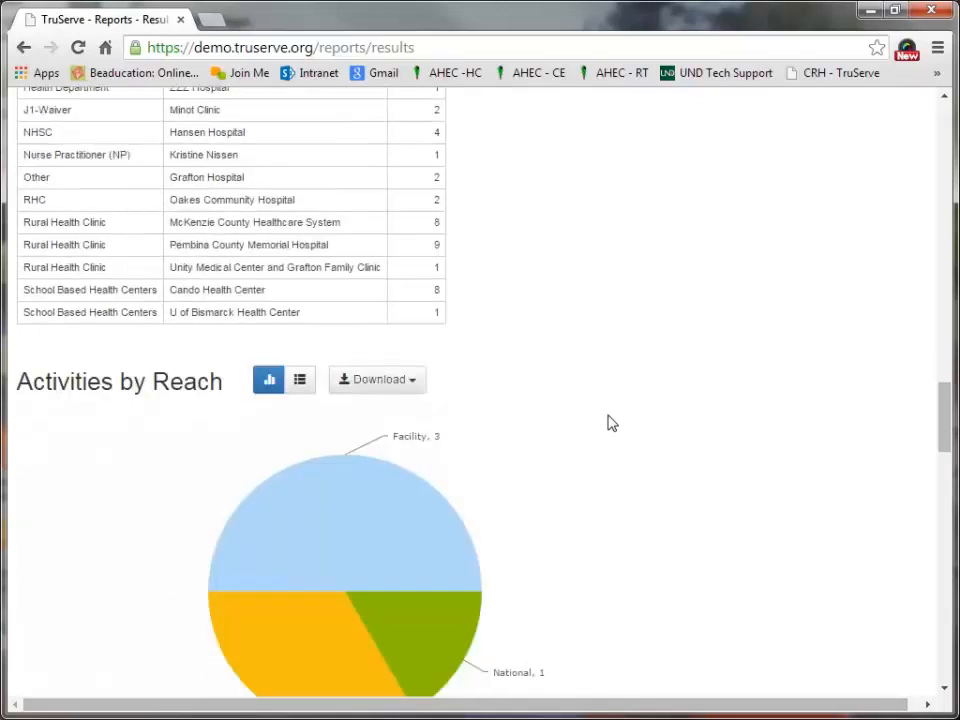
pyautogui.scroll(-3, 612, 423)
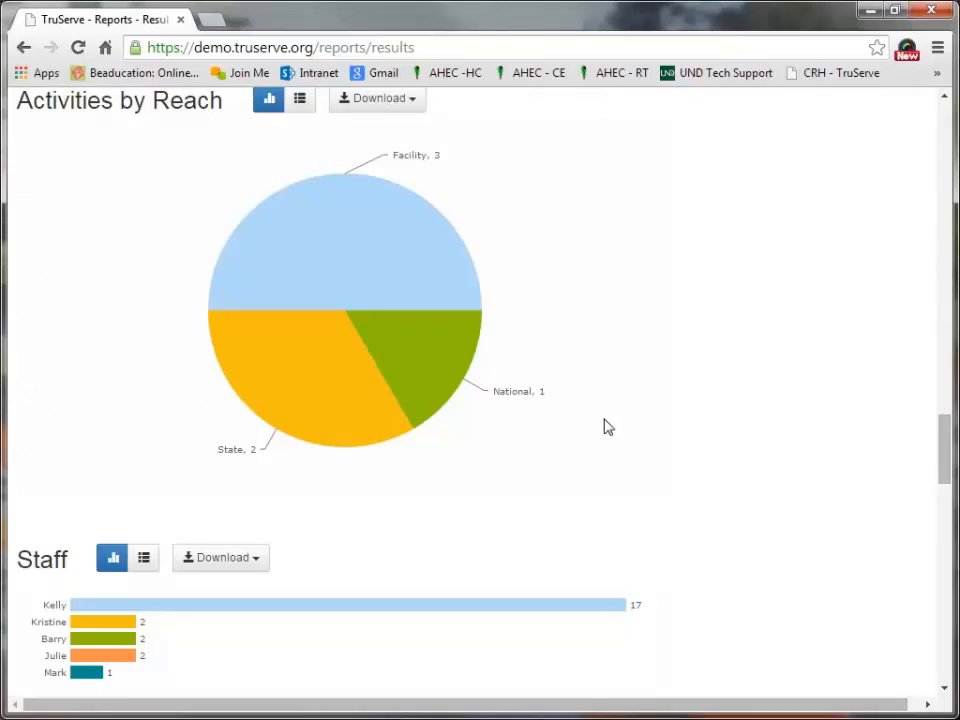
pyautogui.scroll(-2, 606, 424)
pyautogui.scroll(-2, 621, 392)
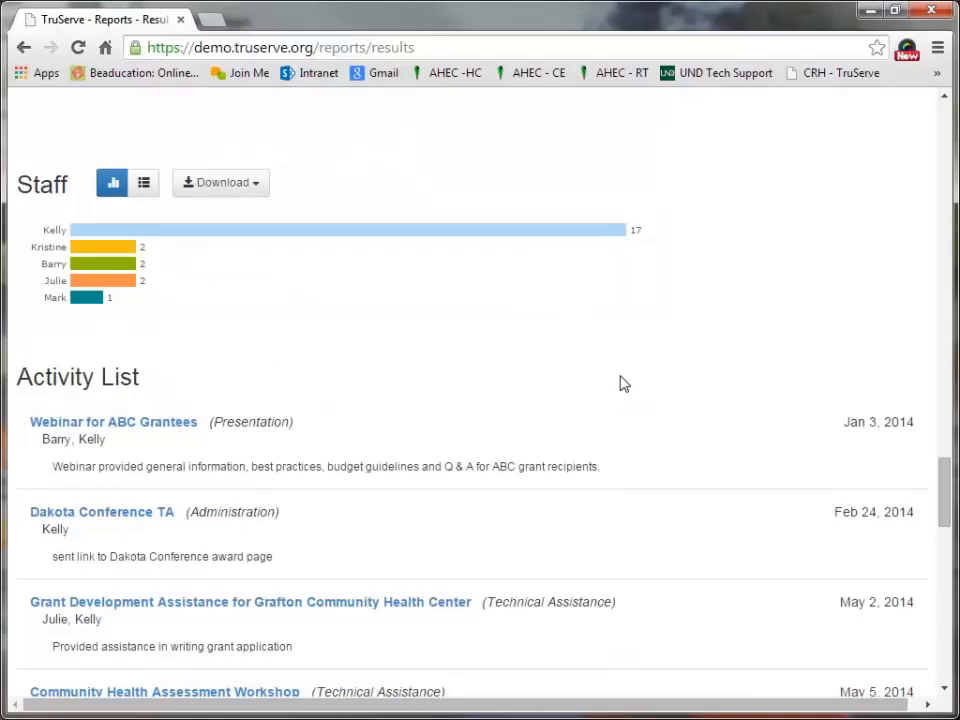
pyautogui.scroll(-1, 621, 382)
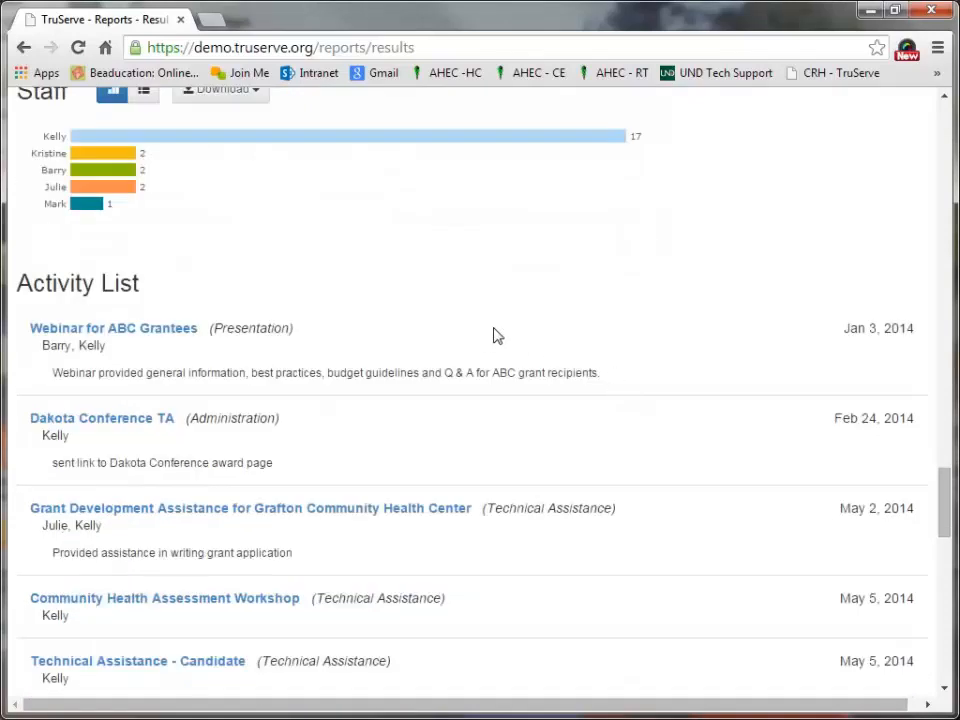
pyautogui.scroll(-1, 490, 337)
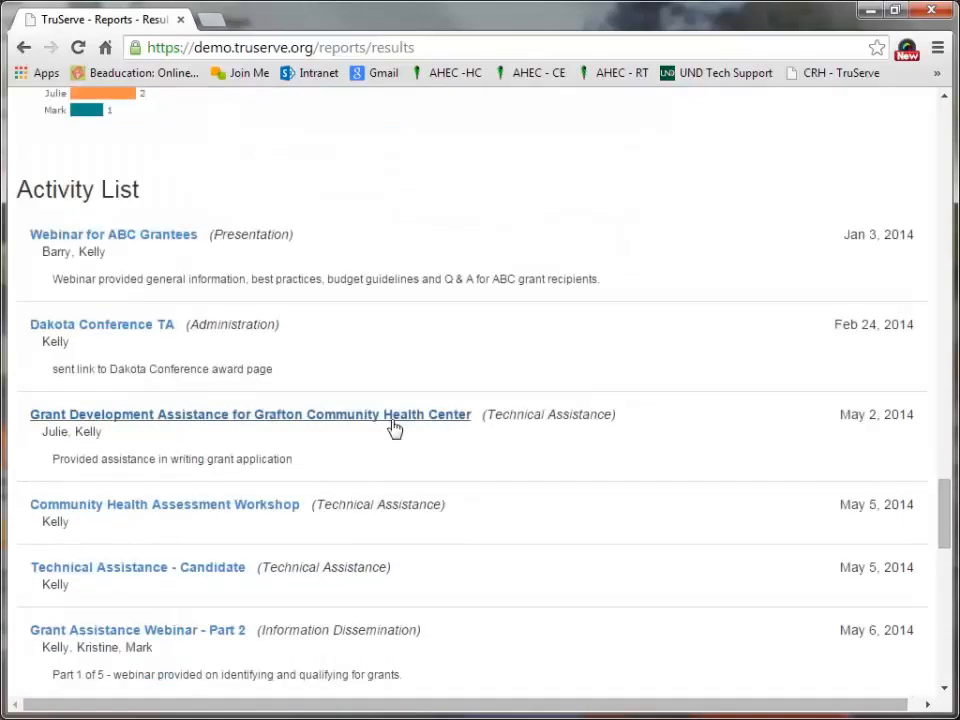
pyautogui.scroll(3, 470, 414)
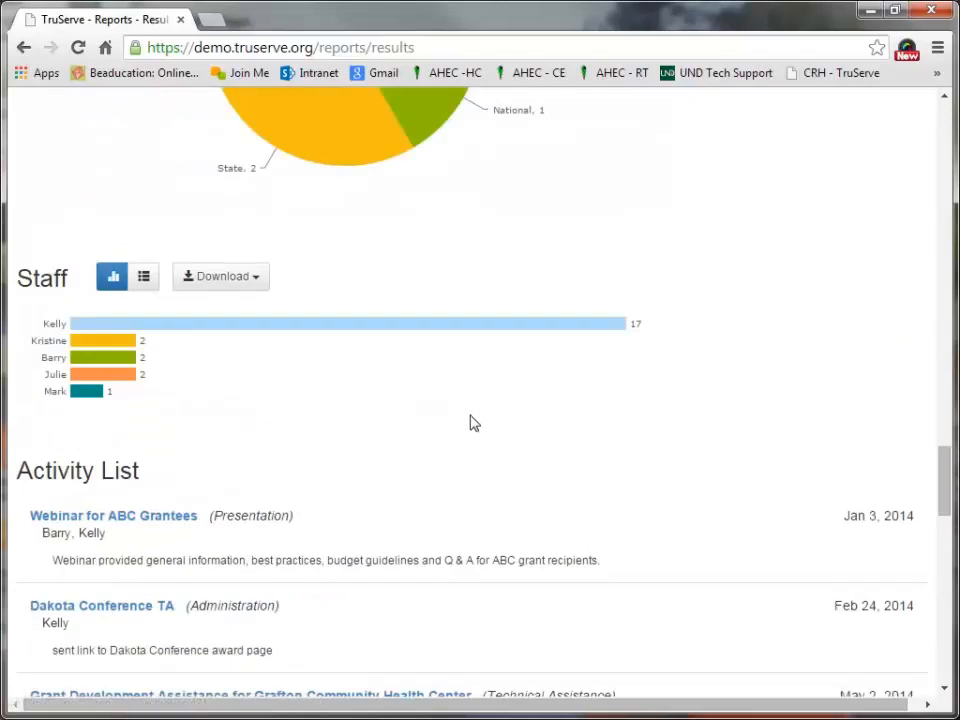
pyautogui.scroll(-2, 474, 423)
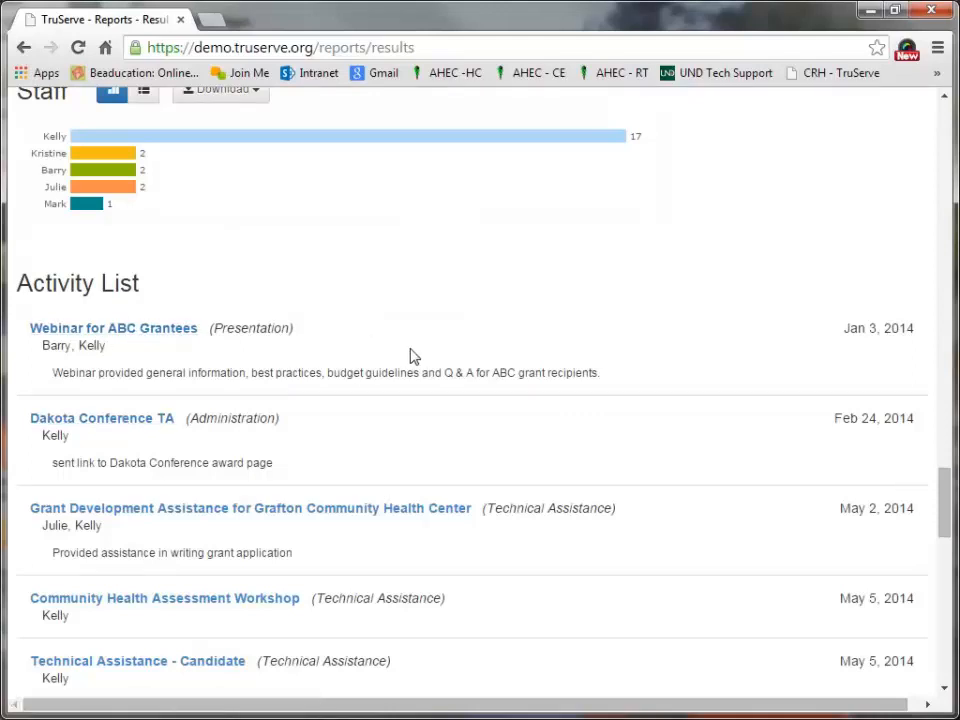
# Return to the start of the results and check how many records matched the report's filters
pyautogui.scroll(6, 499, 356)
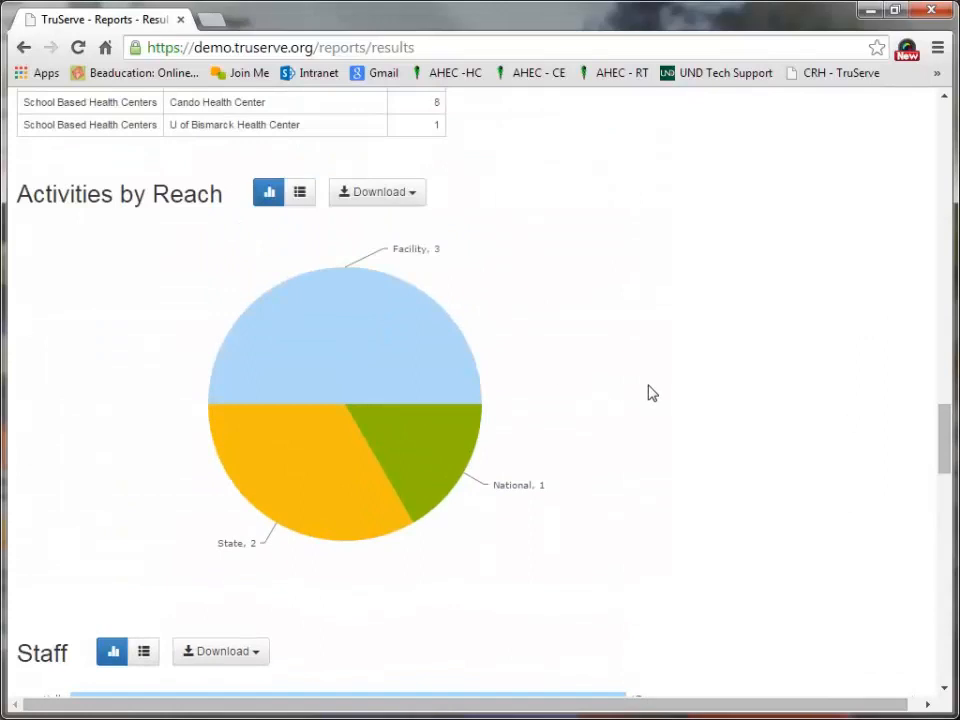
pyautogui.scroll(20, 650, 393)
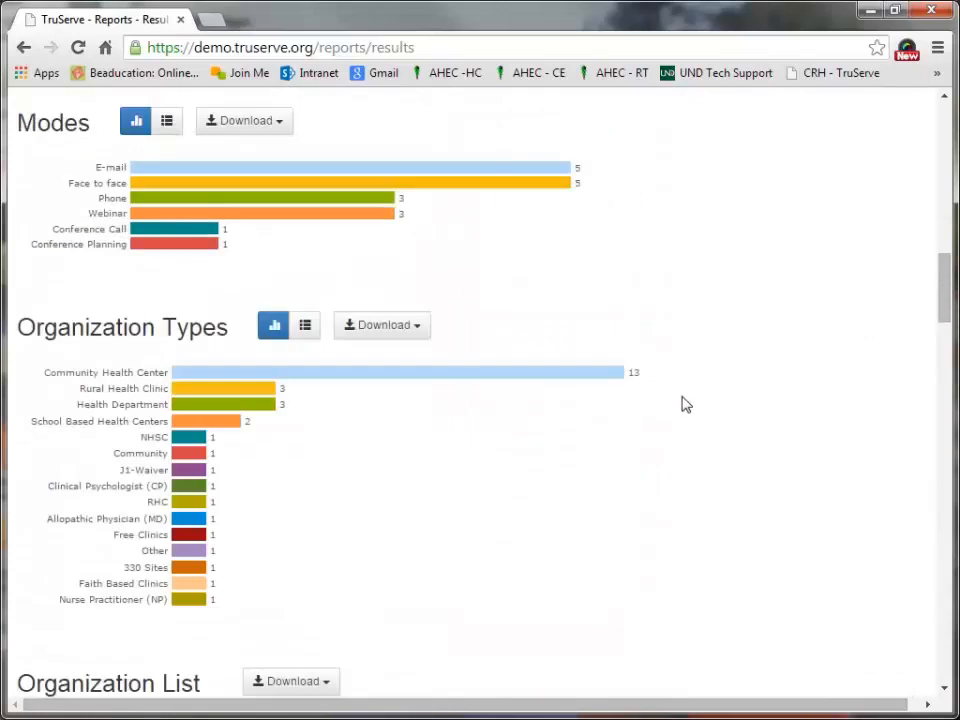
pyautogui.scroll(12, 686, 400)
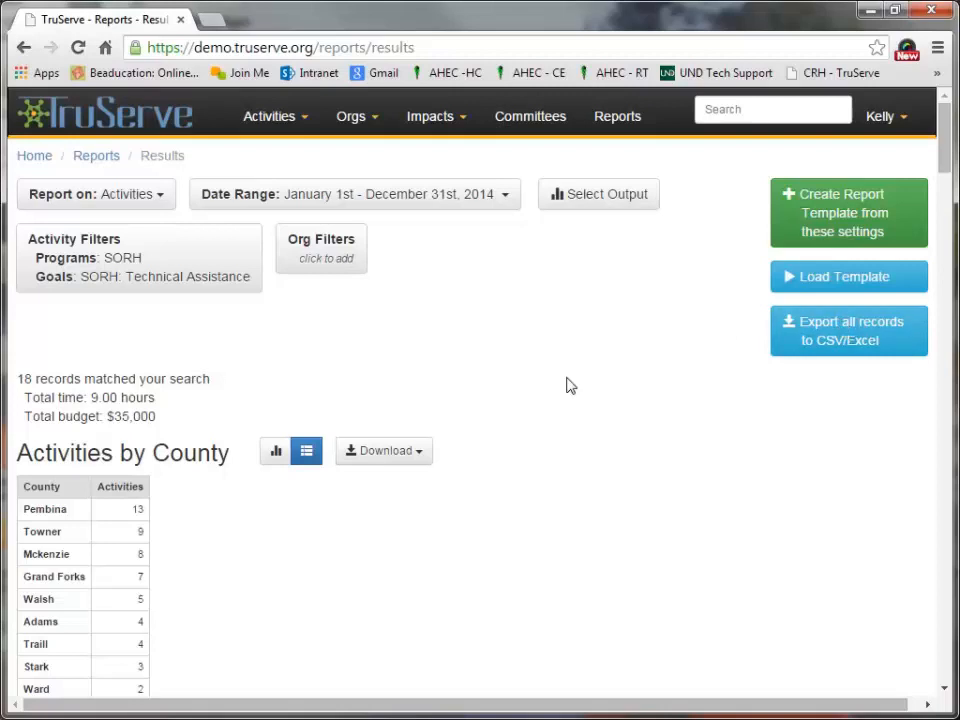
pyautogui.moveTo(22, 378); pyautogui.dragTo(386, 381)
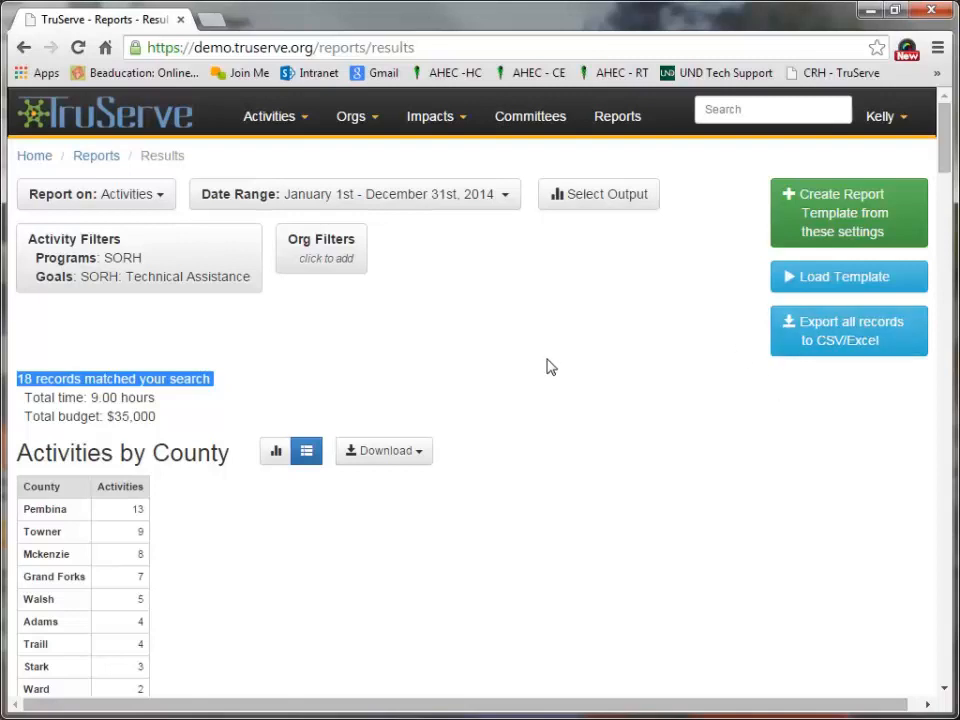
pyautogui.click(200, 321)
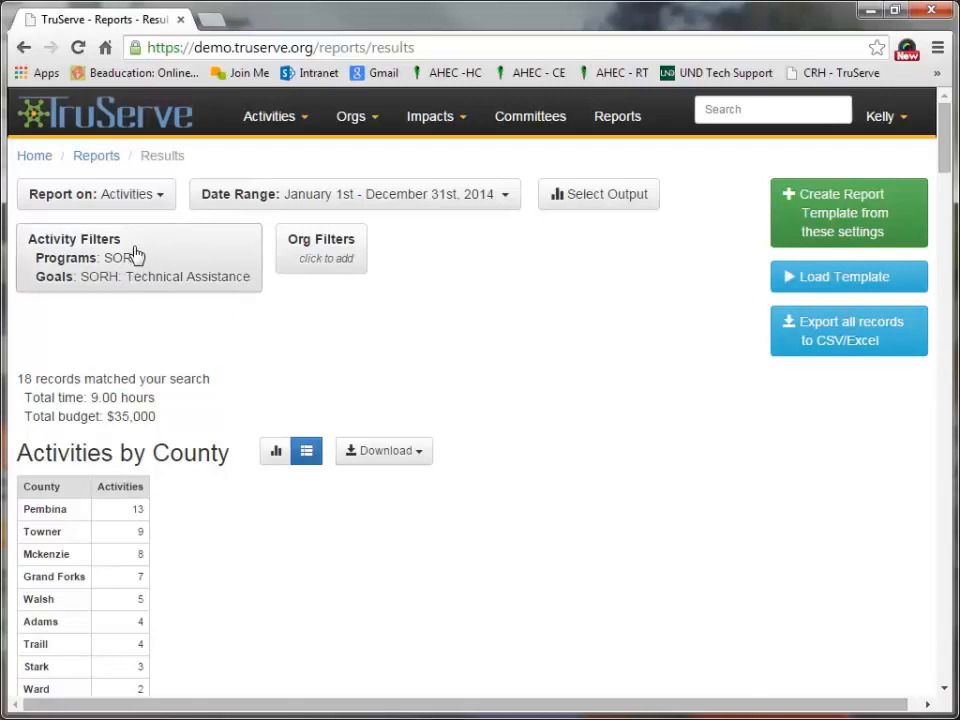
# Remove the Technical Assistance goal from the activity filters, keeping the SORH program, and apply the change
pyautogui.click(230, 271)
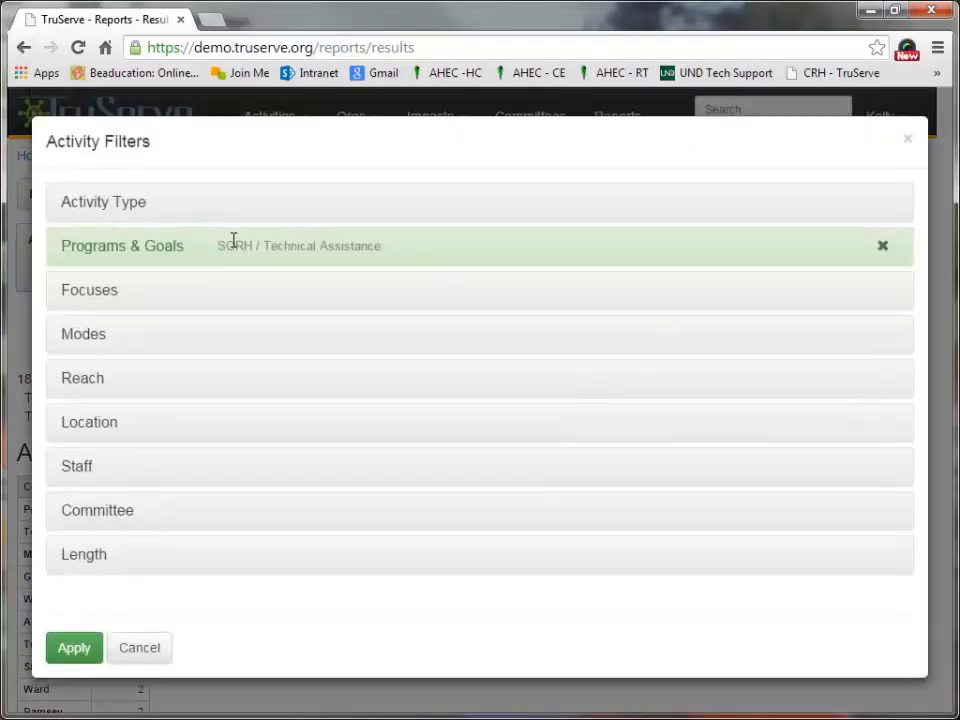
pyautogui.click(133, 248)
pyautogui.click(460, 493)
pyautogui.scroll(-3, 636, 405)
pyautogui.click(88, 693)
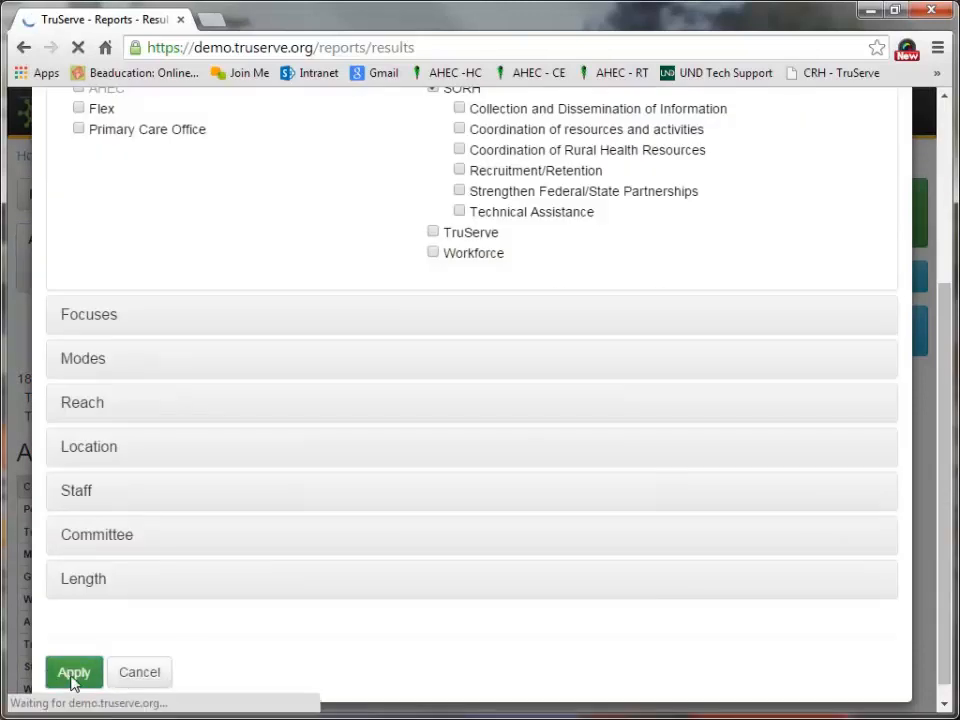
pyautogui.click(73, 677)
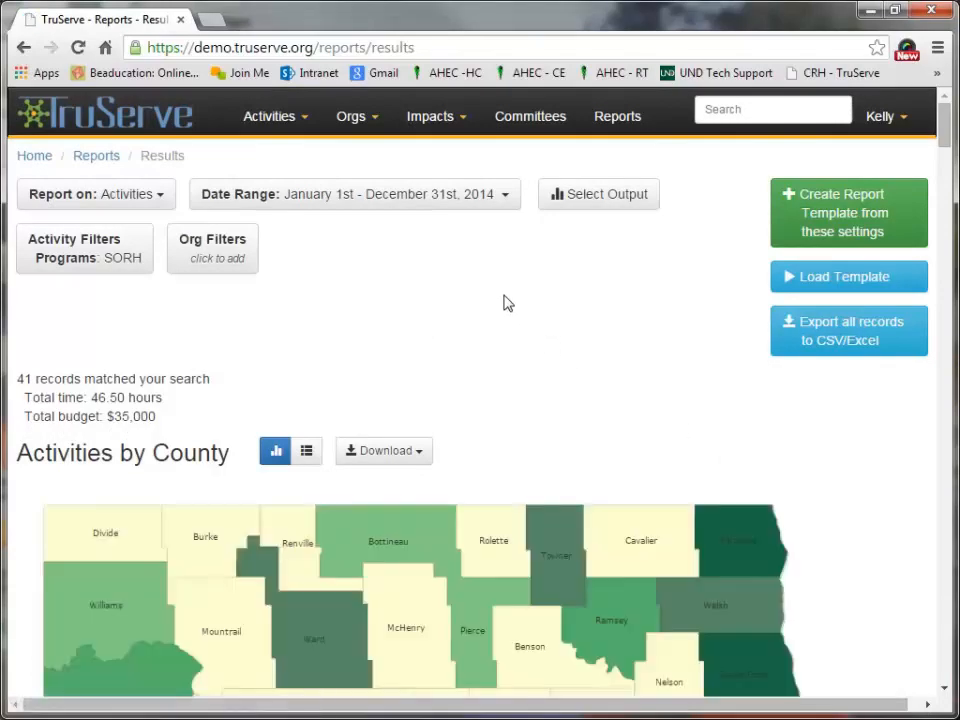
# Examine the Activities by County map and its legend for the SORH-only results
pyautogui.scroll(-1, 507, 306)
pyautogui.scroll(-9, 481, 236)
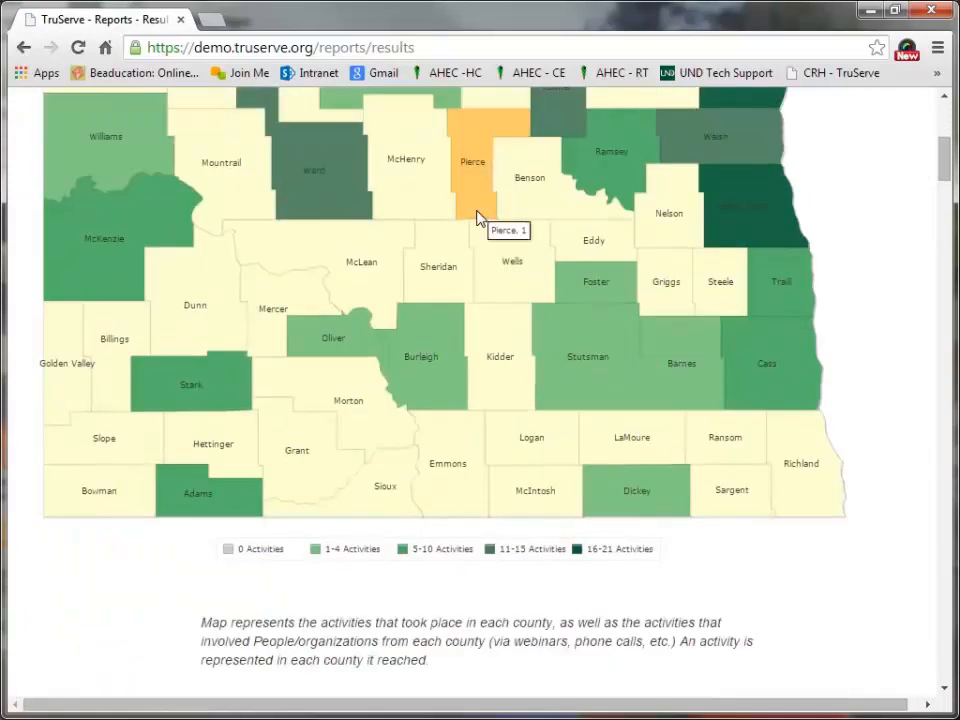
pyautogui.scroll(1, 495, 244)
pyautogui.scroll(9, 494, 244)
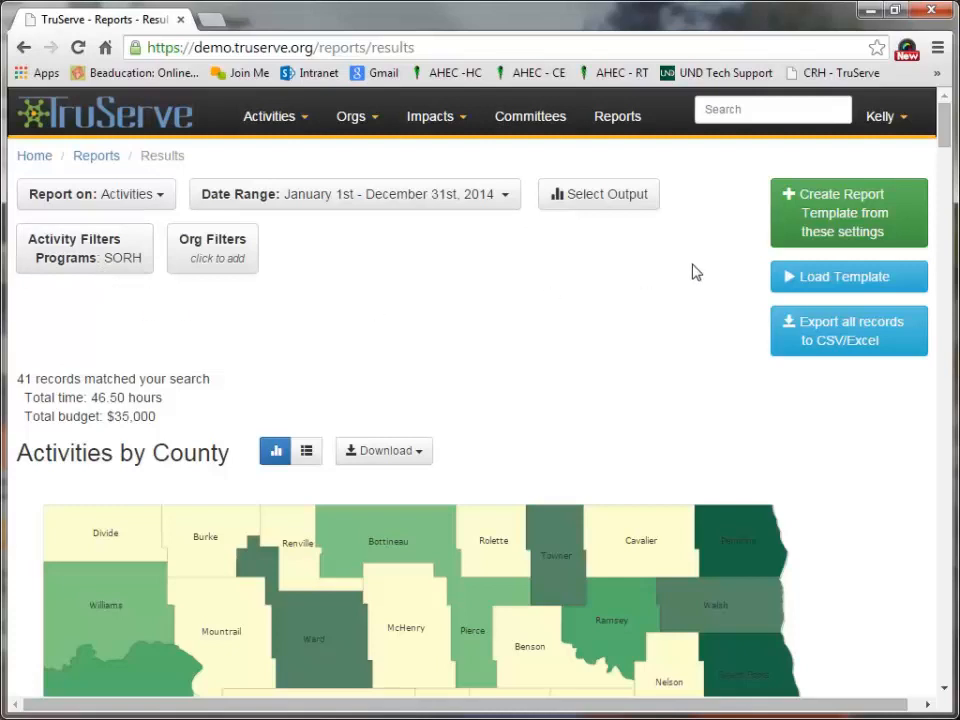
# Save the current report settings as a private report template titled "SORH Activities"
pyautogui.click(852, 216)
pyautogui.click(300, 216)
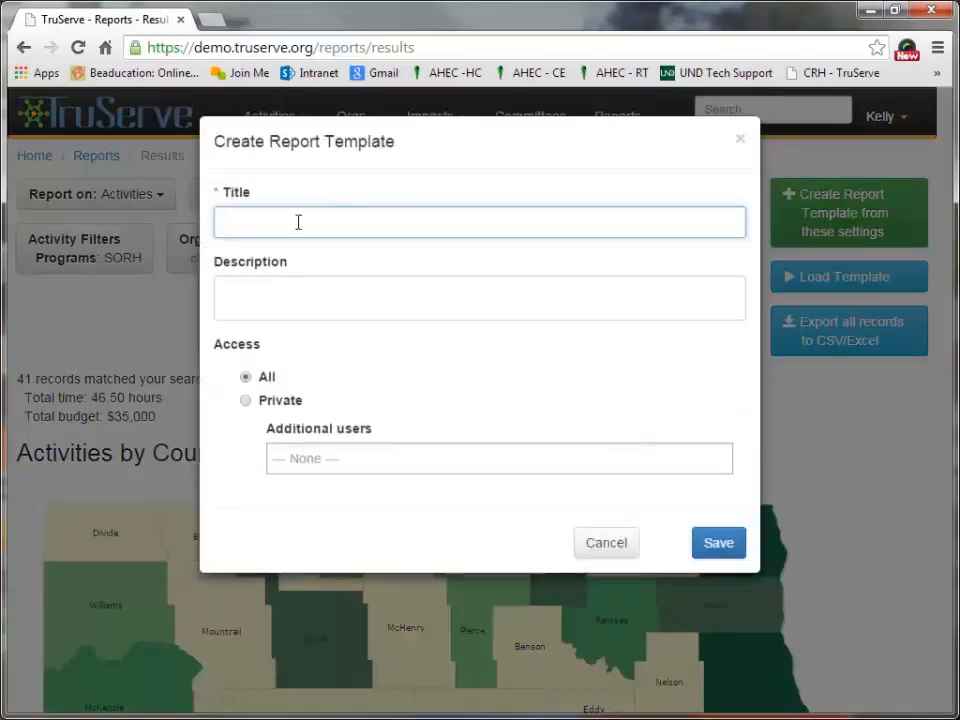
pyautogui.write('SORH Activities')
pyautogui.click(233, 286)
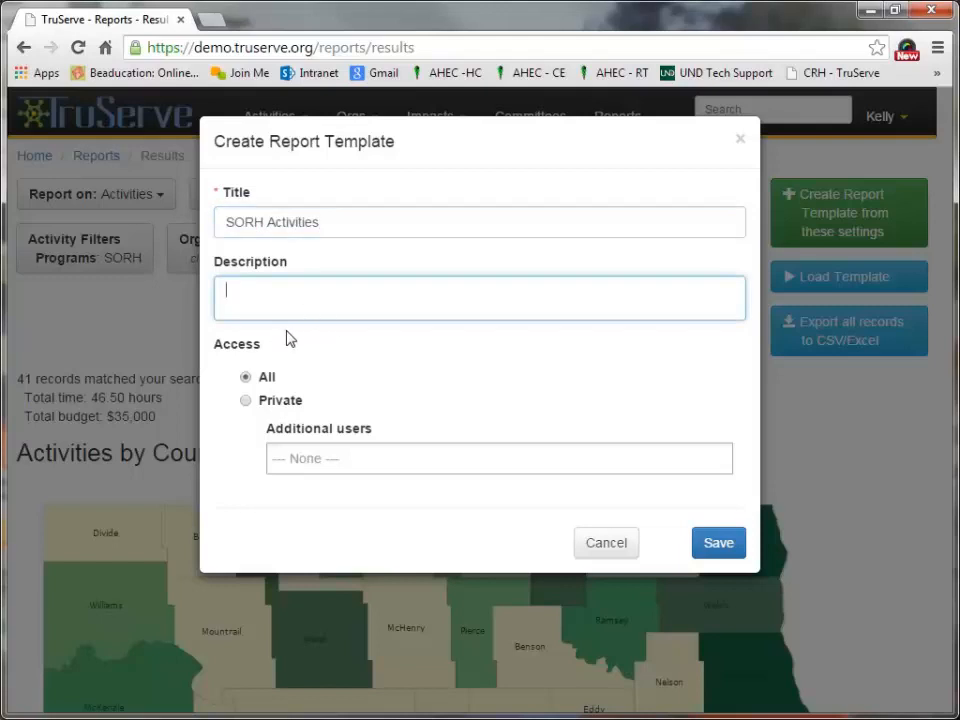
pyautogui.click(245, 401)
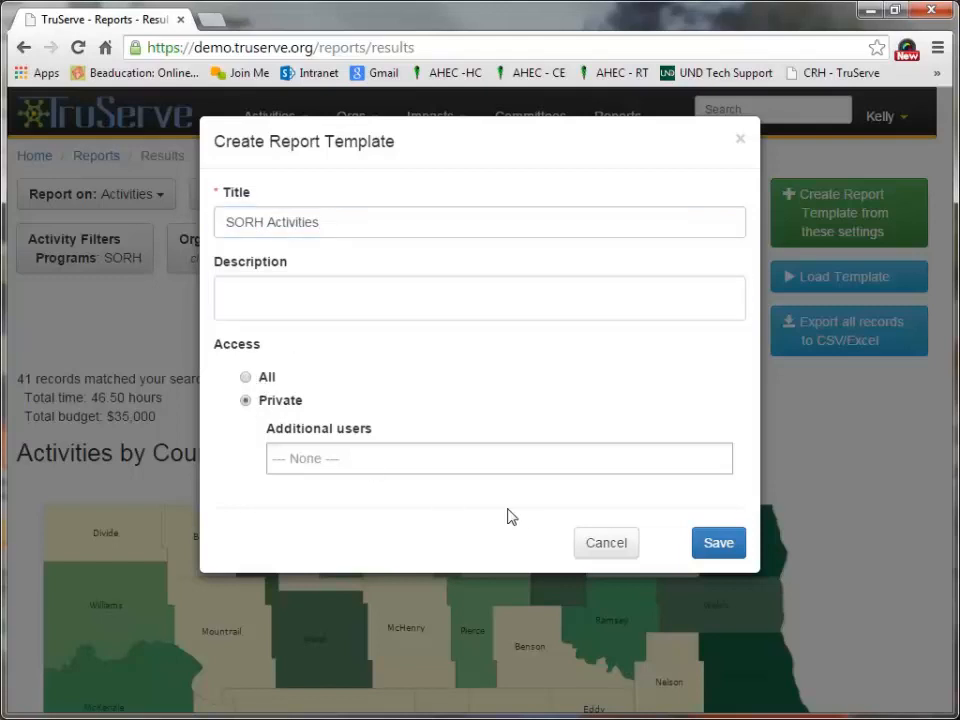
pyautogui.click(720, 545)
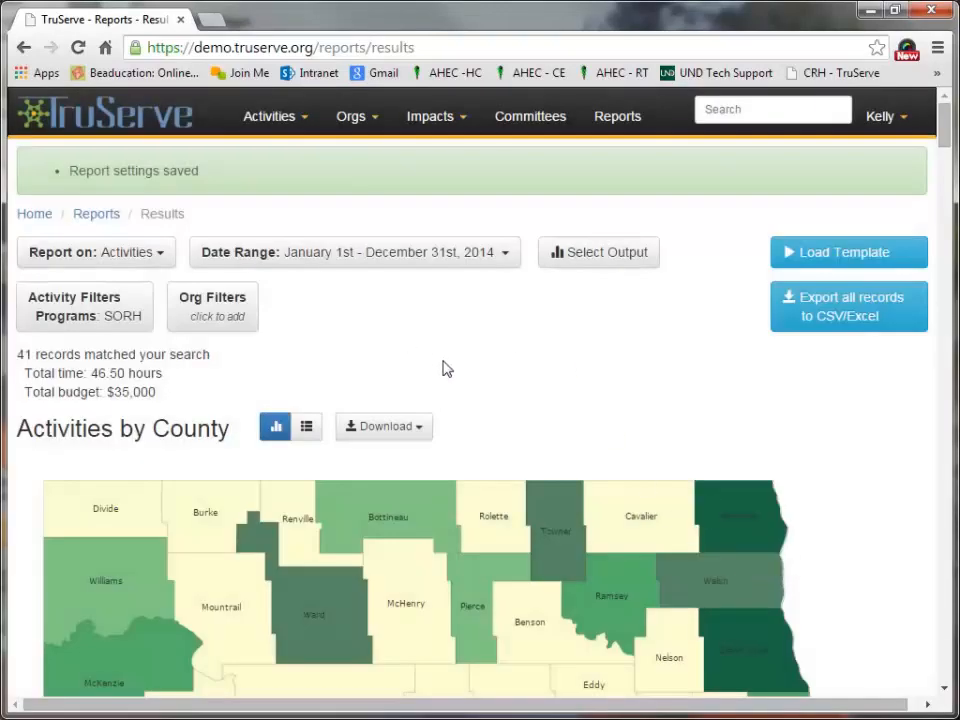
# Go back to the reports start page and run the saved SORH Activities template from My Reports
pyautogui.click(615, 120)
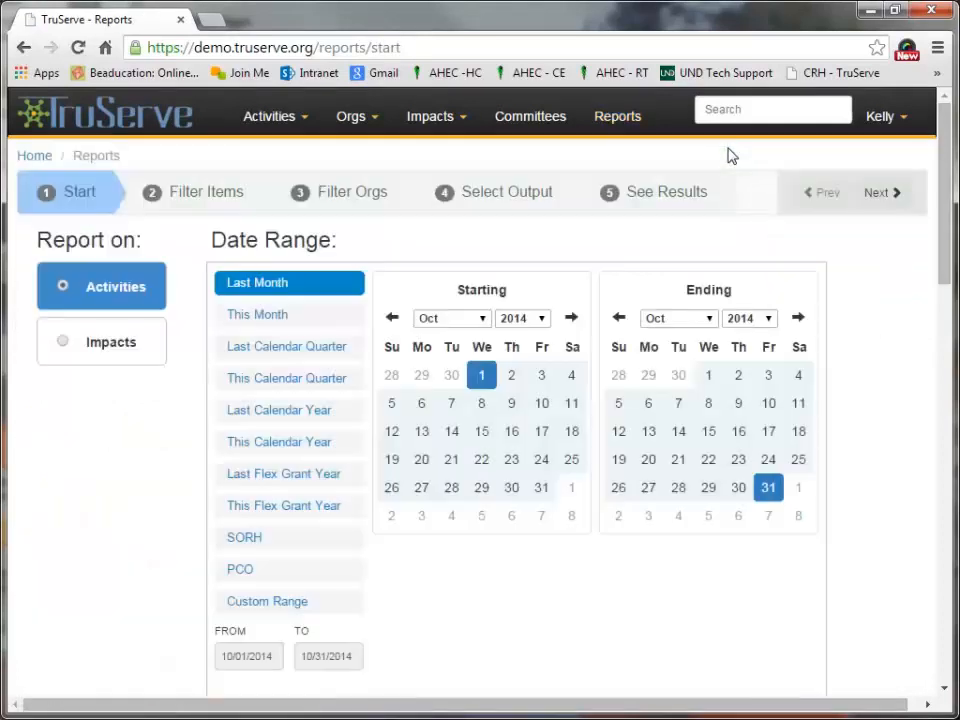
pyautogui.scroll(-1, 750, 190)
pyautogui.scroll(-2, 760, 217)
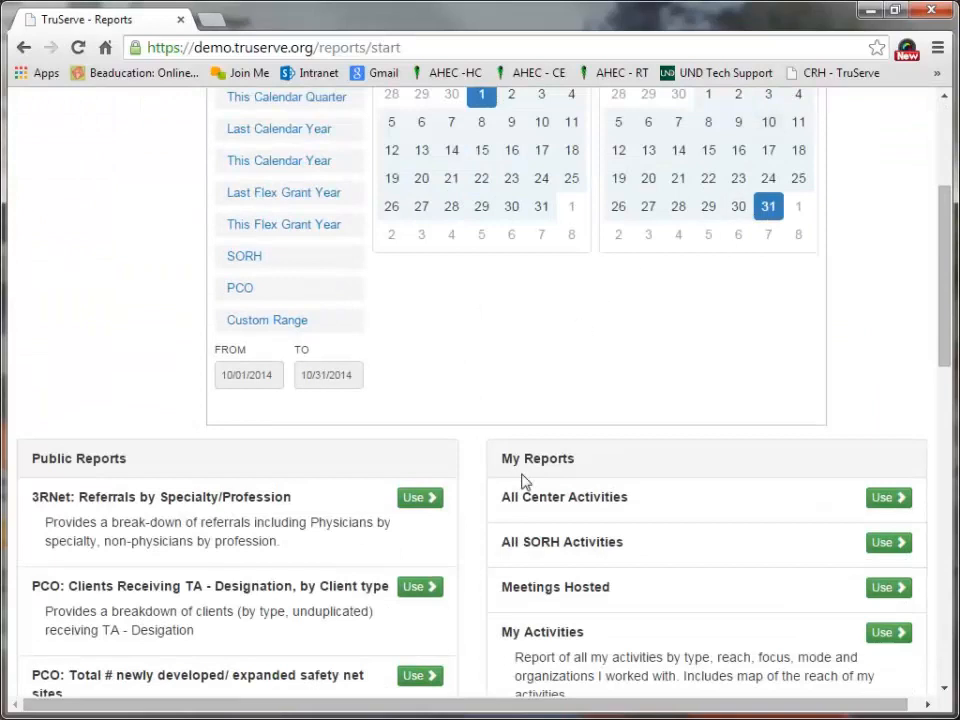
pyautogui.scroll(-2, 613, 493)
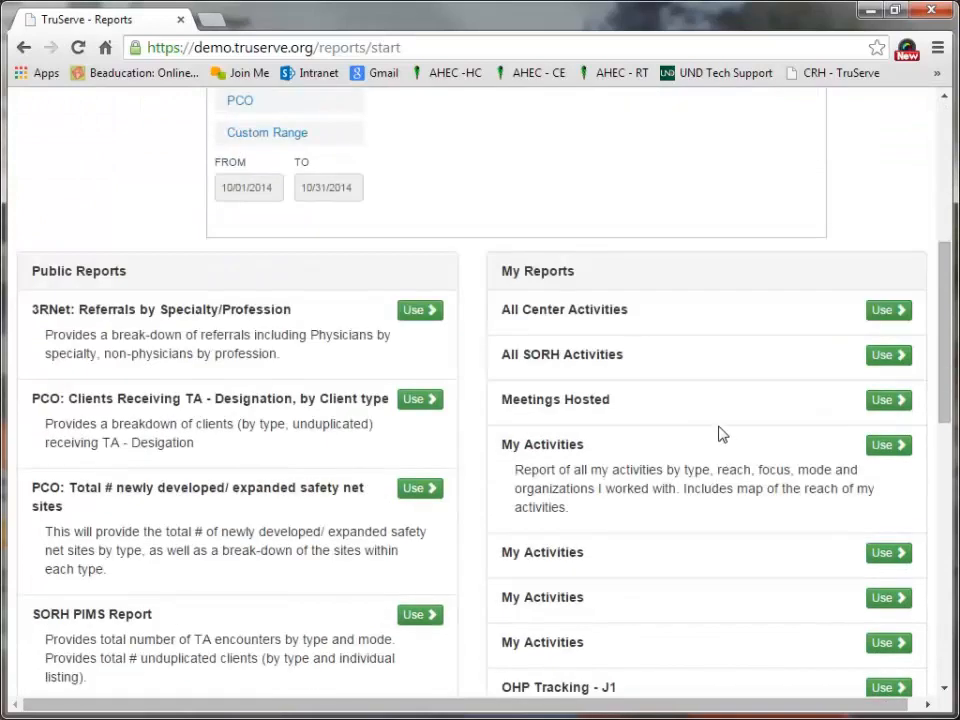
pyautogui.scroll(-4, 720, 436)
pyautogui.click(896, 522)
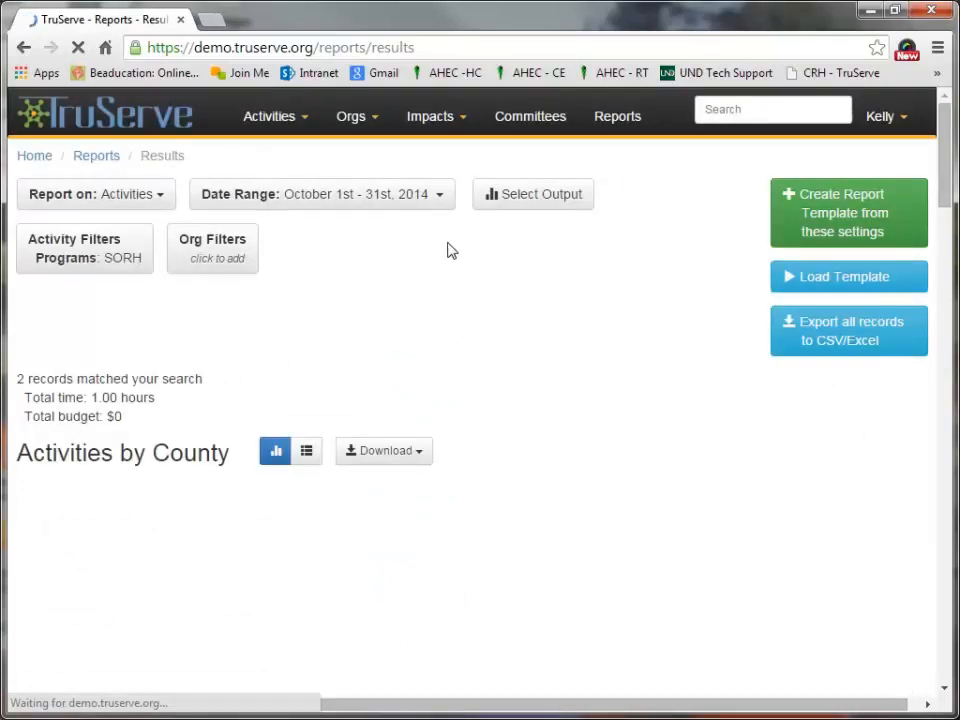
# Change the report's date range to Last Calendar Year, apply it and review the county map
pyautogui.click(443, 203)
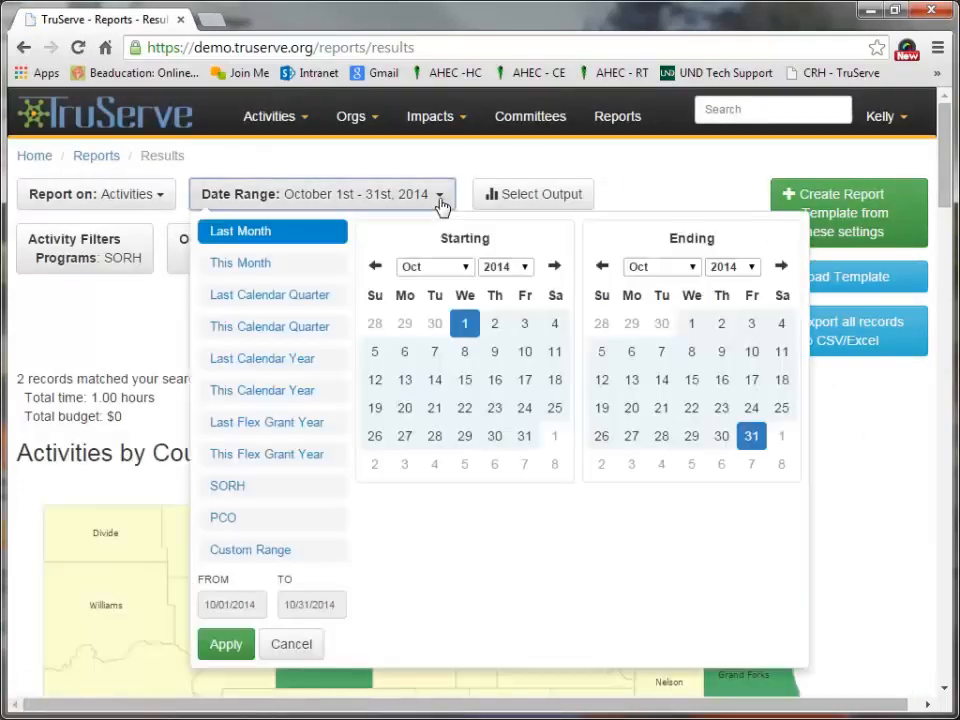
pyautogui.click(293, 373)
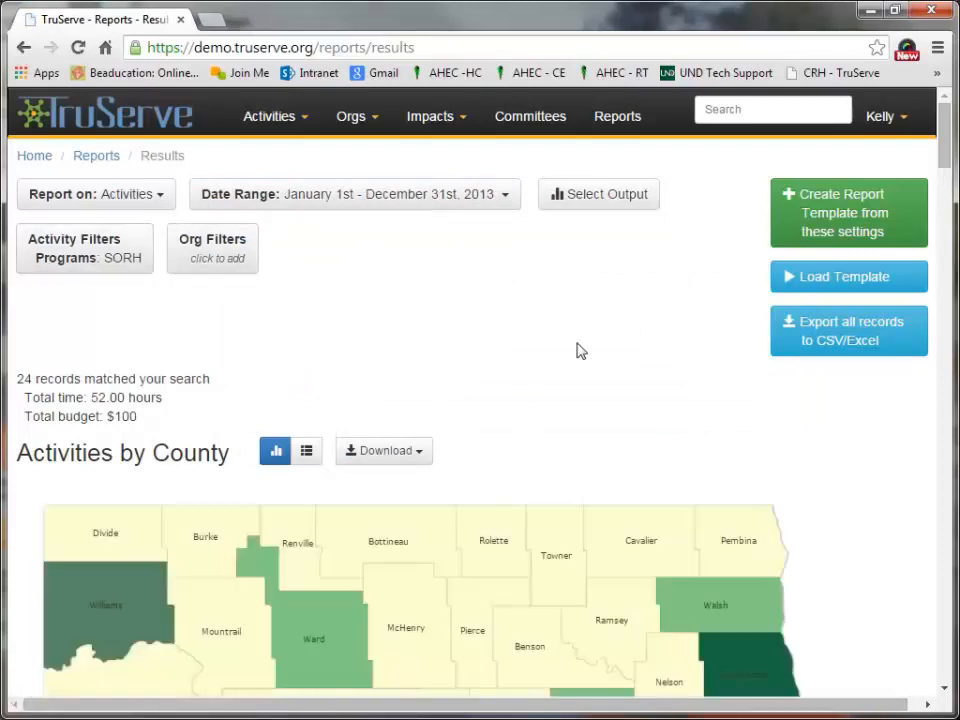
pyautogui.scroll(-6, 600, 333)
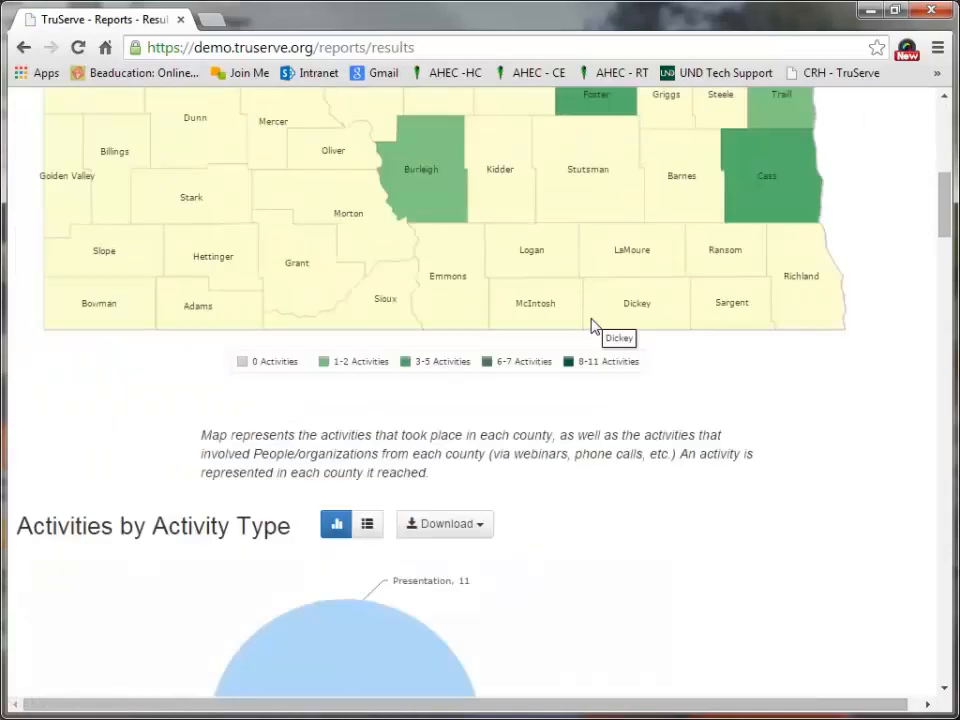
pyautogui.scroll(7, 600, 330)
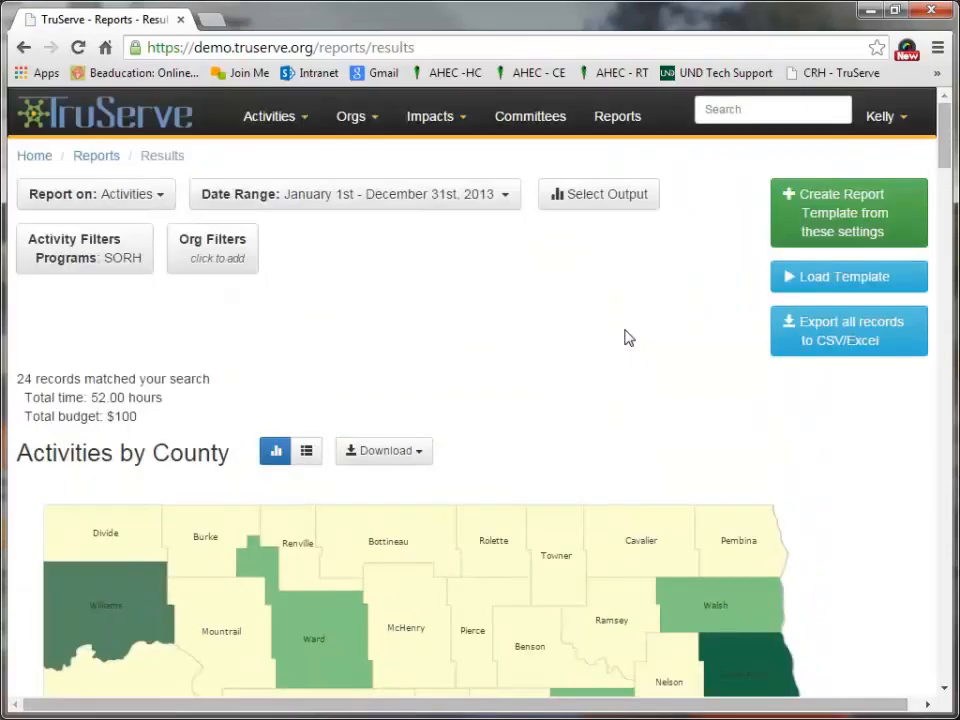